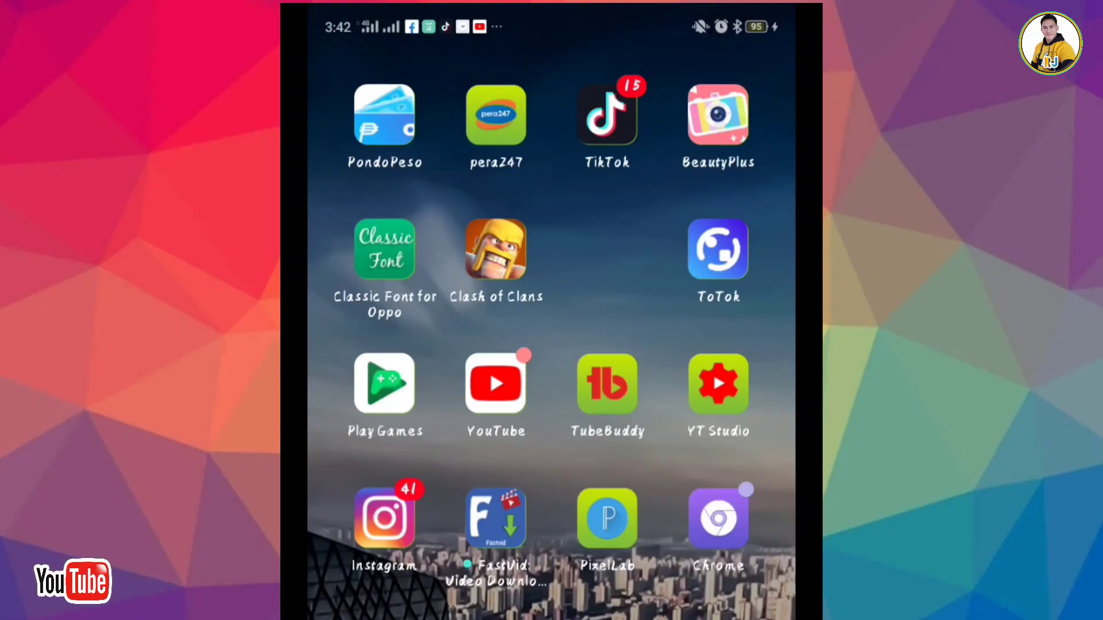
Page through the Android home screens to reach the clock and weather widget page
{"action": "left_click_drag", "start_coordinate": [402, 345], "coordinate": [689, 345]}
{"action": "left_click_drag", "start_coordinate": [403, 345], "coordinate": [690, 345]}
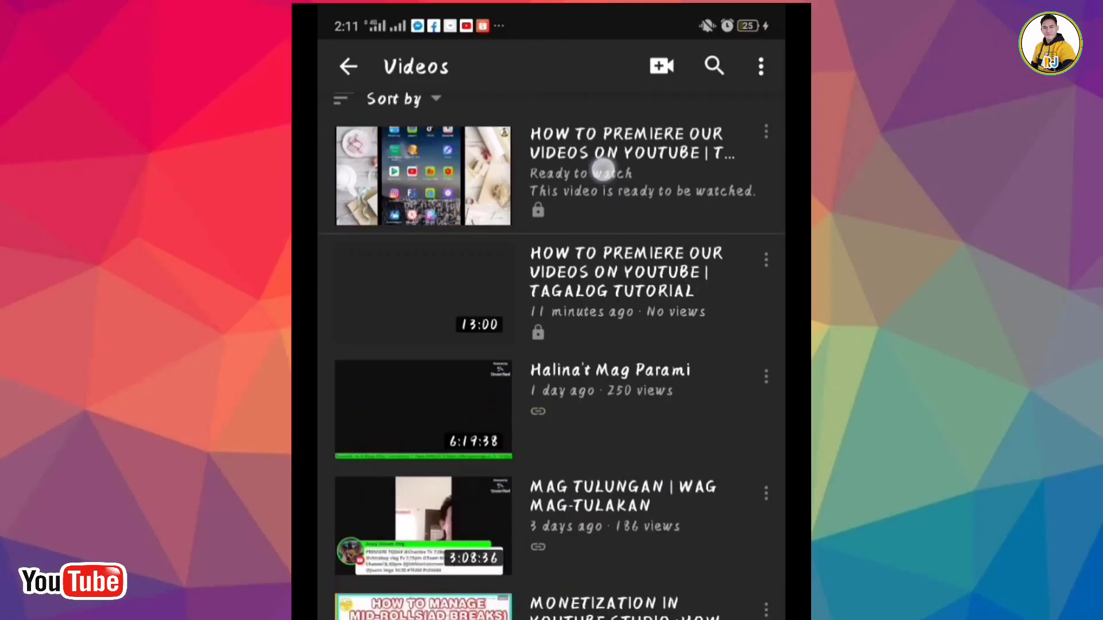
{"action": "left_click_drag", "start_coordinate": [603, 170], "coordinate": [666, 230]}
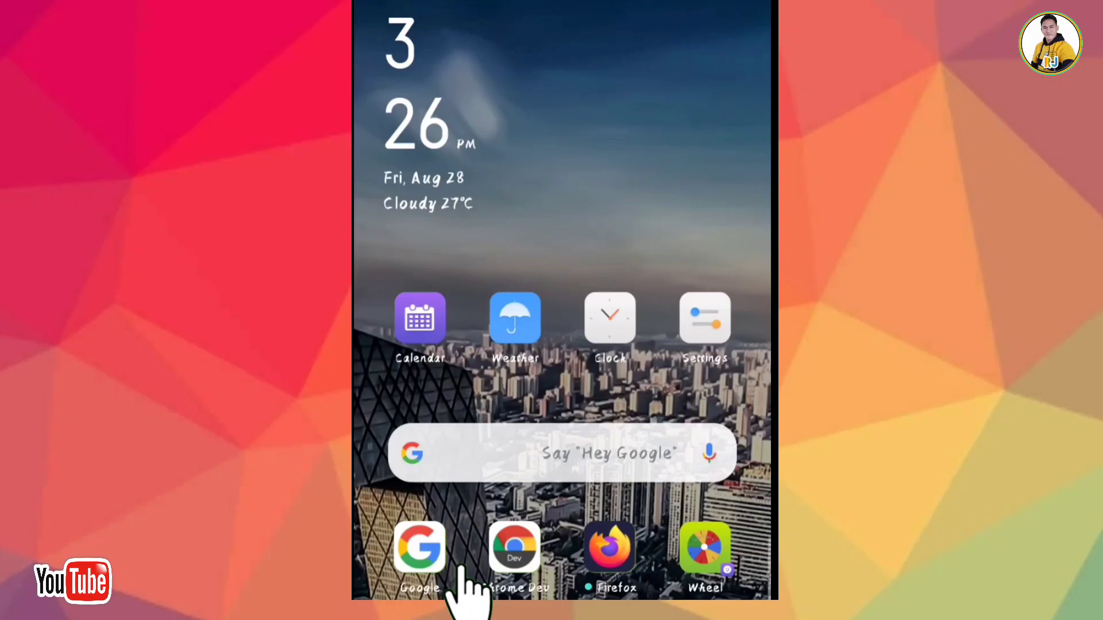
Search the Google app for 'youtube desktop mode'
{"action": "left_click", "coordinate": [420, 548]}
{"action": "left_click", "coordinate": [598, 190]}
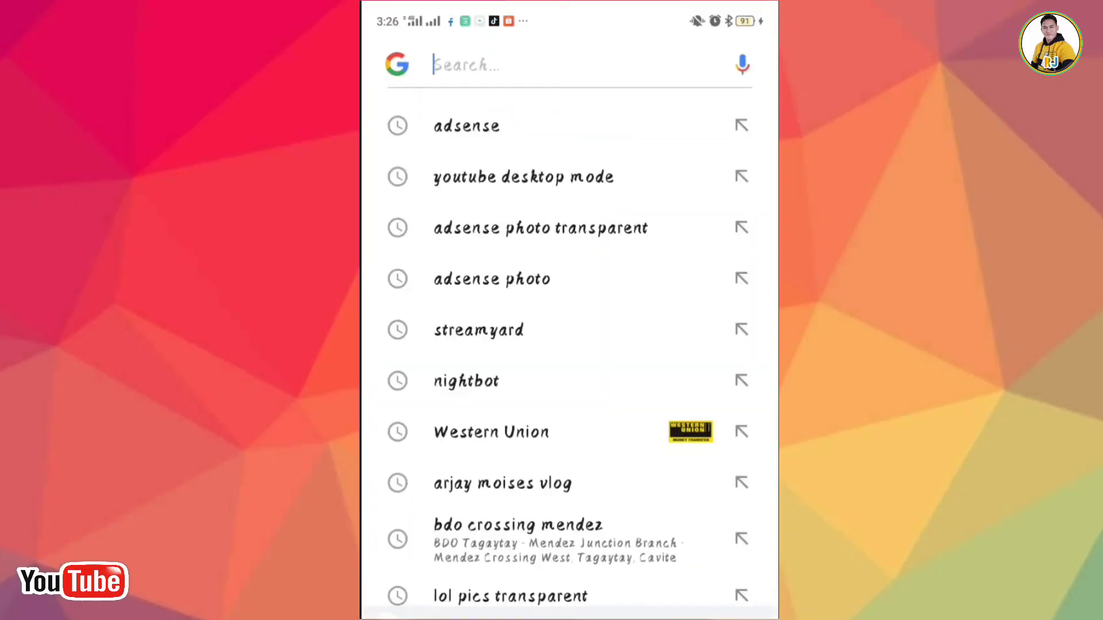
{"action": "type", "text": "y"}
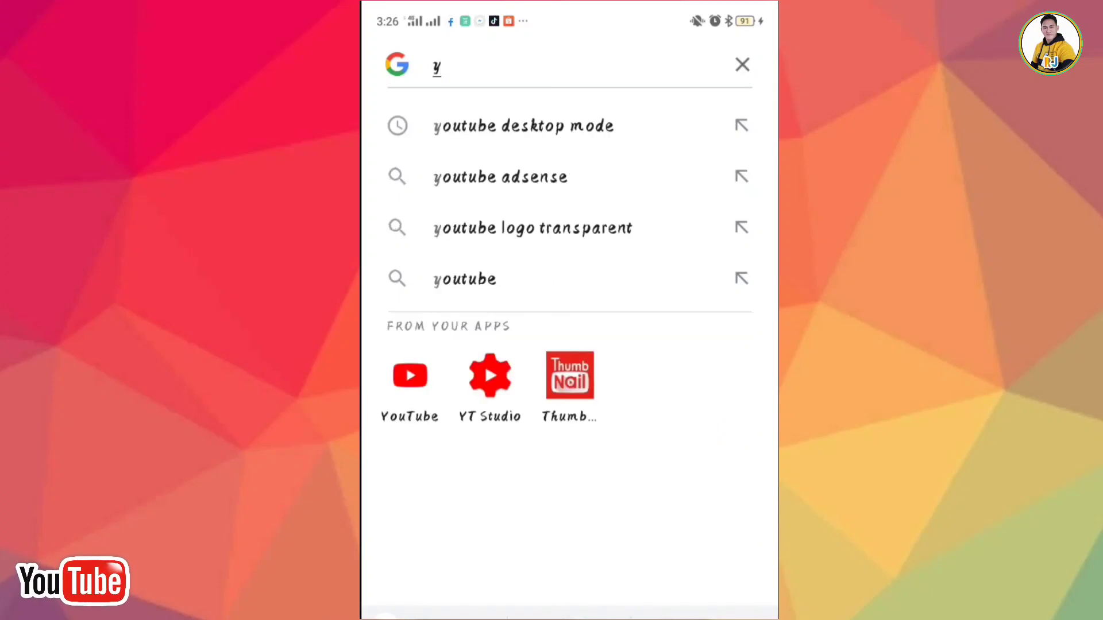
{"action": "type", "text": "uy"}
{"action": "key", "text": "BackSpace"}
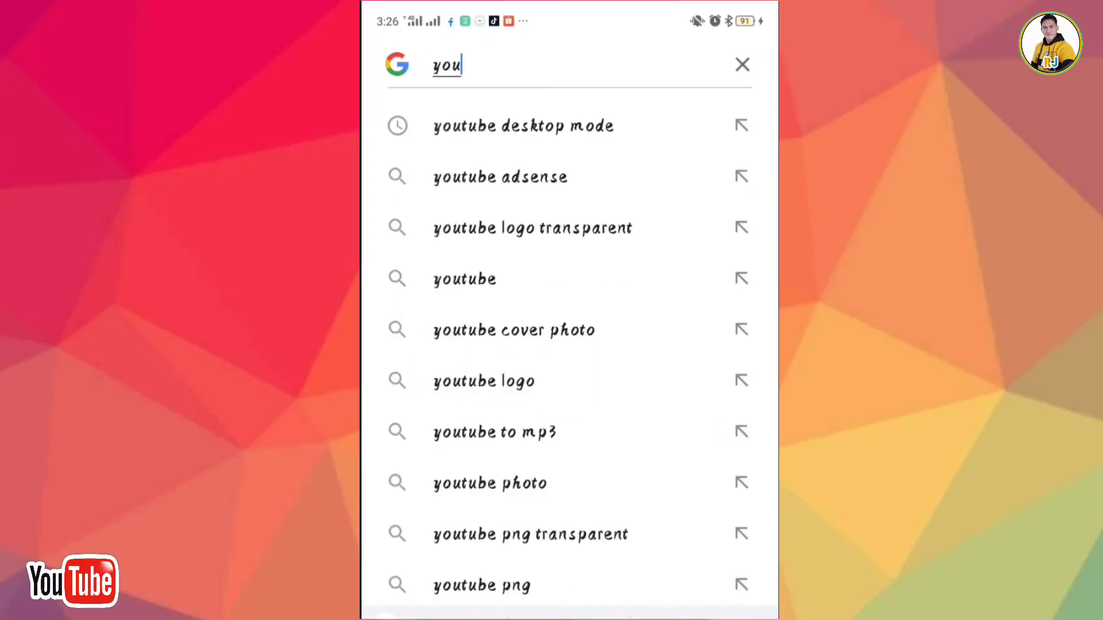
{"action": "type", "text": "tube desk"}
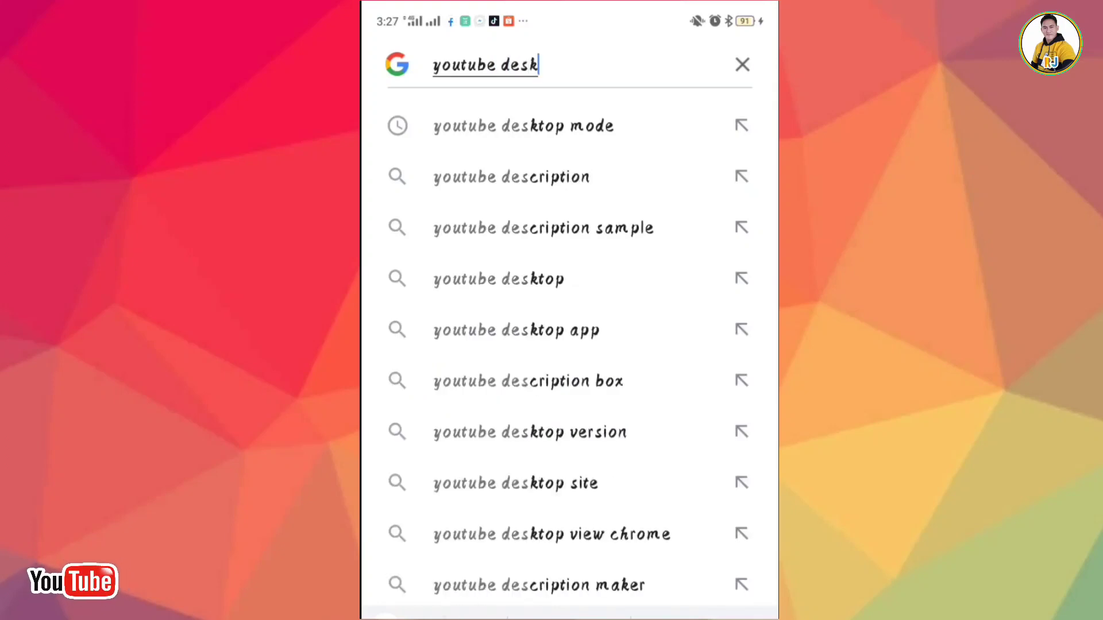
{"action": "type", "text": "top"}
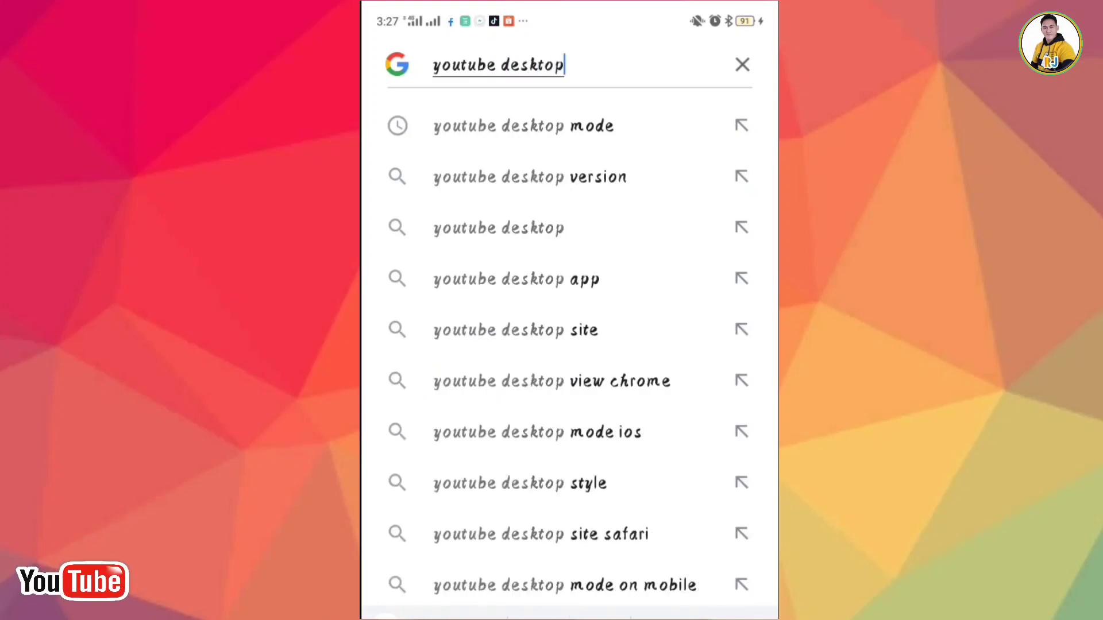
{"action": "type", "text": " mode"}
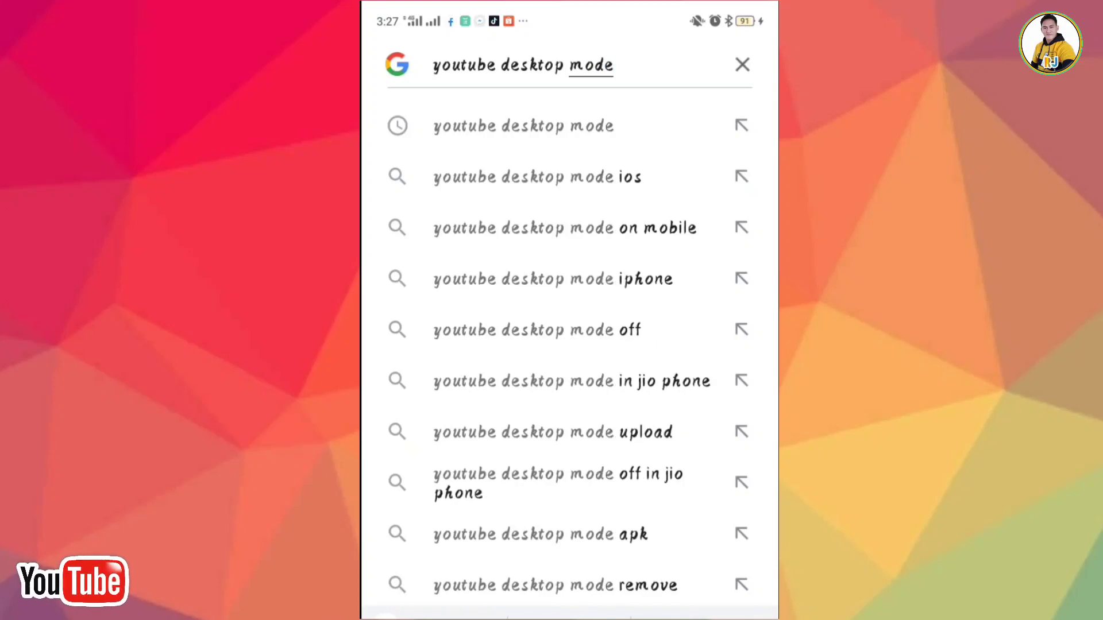
{"action": "left_click_drag", "start_coordinate": [453, 64], "coordinate": [657, 81]}
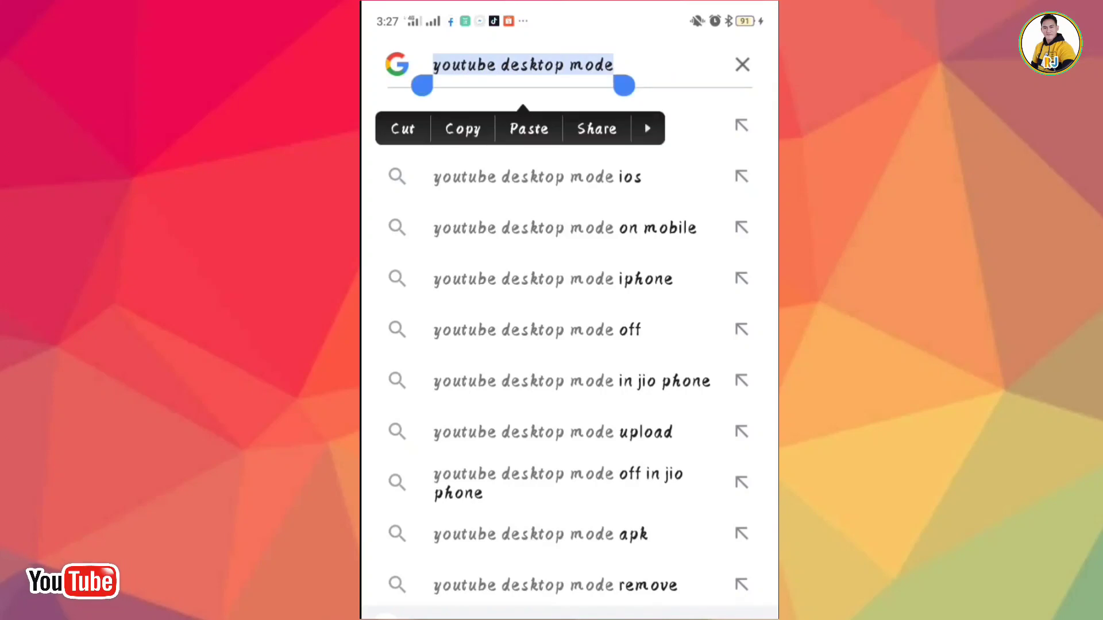
{"action": "key", "text": "Return"}
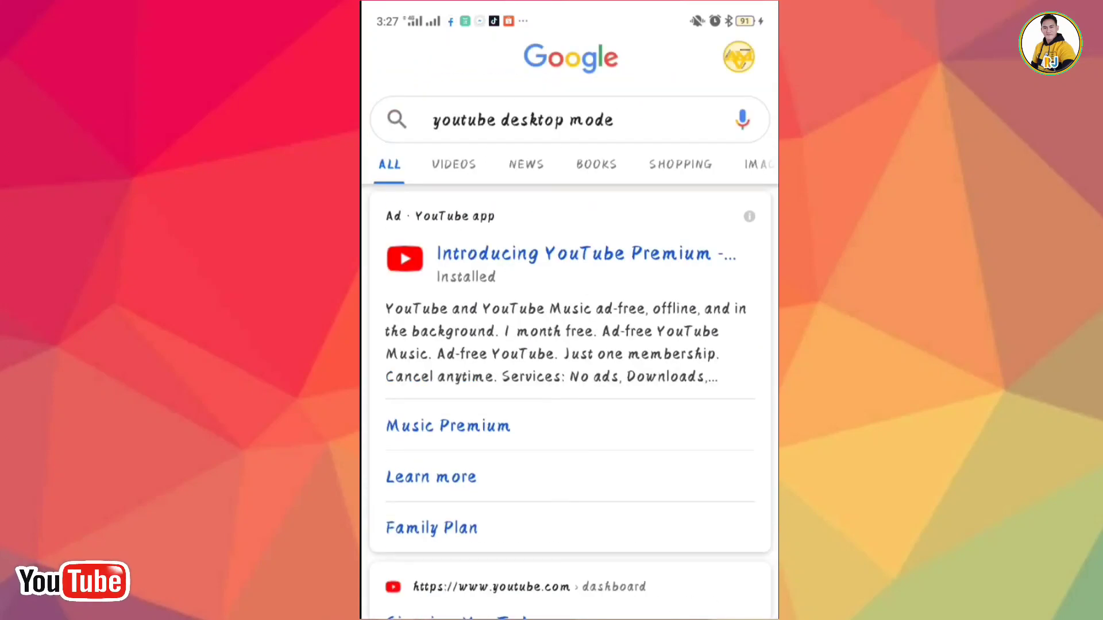
Browse the search results and go to YouTube Studio from them
{"action": "scroll", "coordinate": [570, 345], "scroll_direction": "down", "scroll_amount": 4}
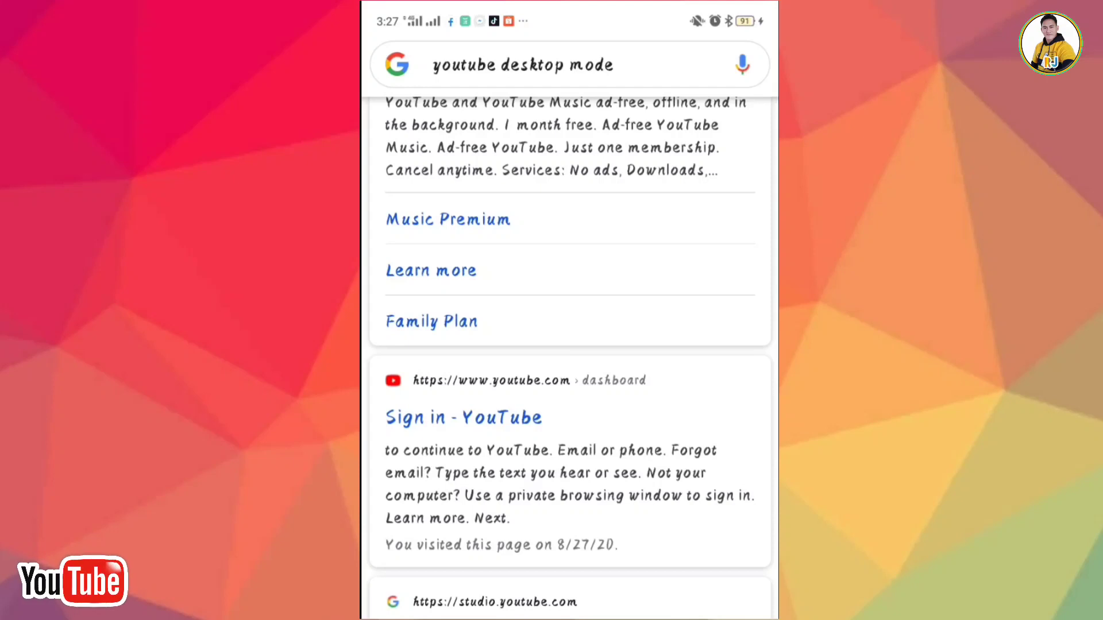
{"action": "scroll", "coordinate": [506, 414], "scroll_direction": "up", "scroll_amount": 1}
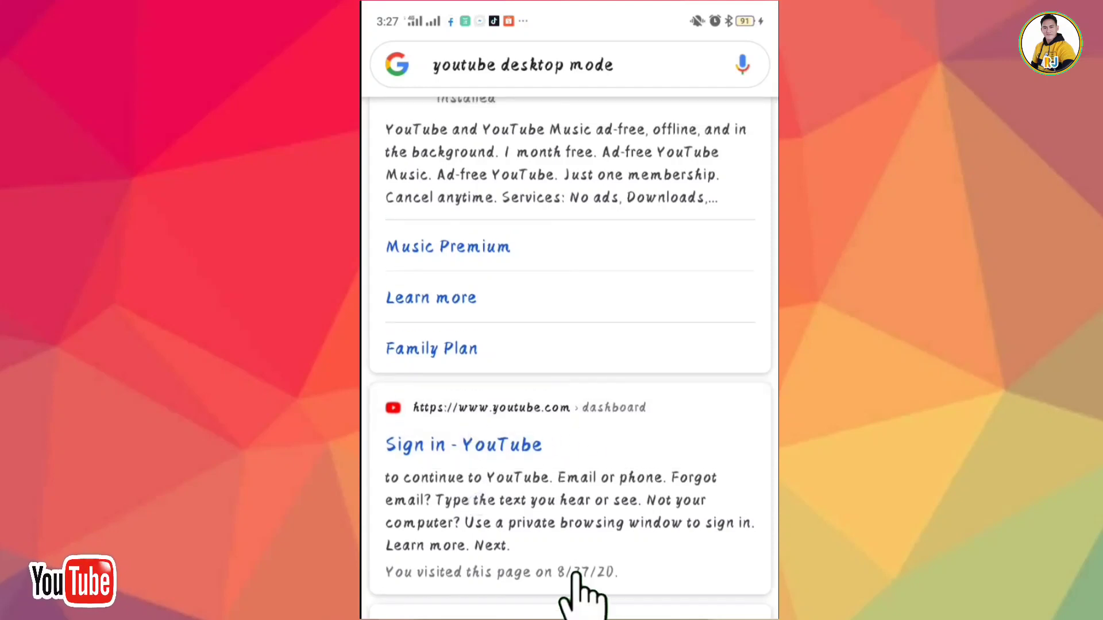
{"action": "left_click", "coordinate": [503, 444]}
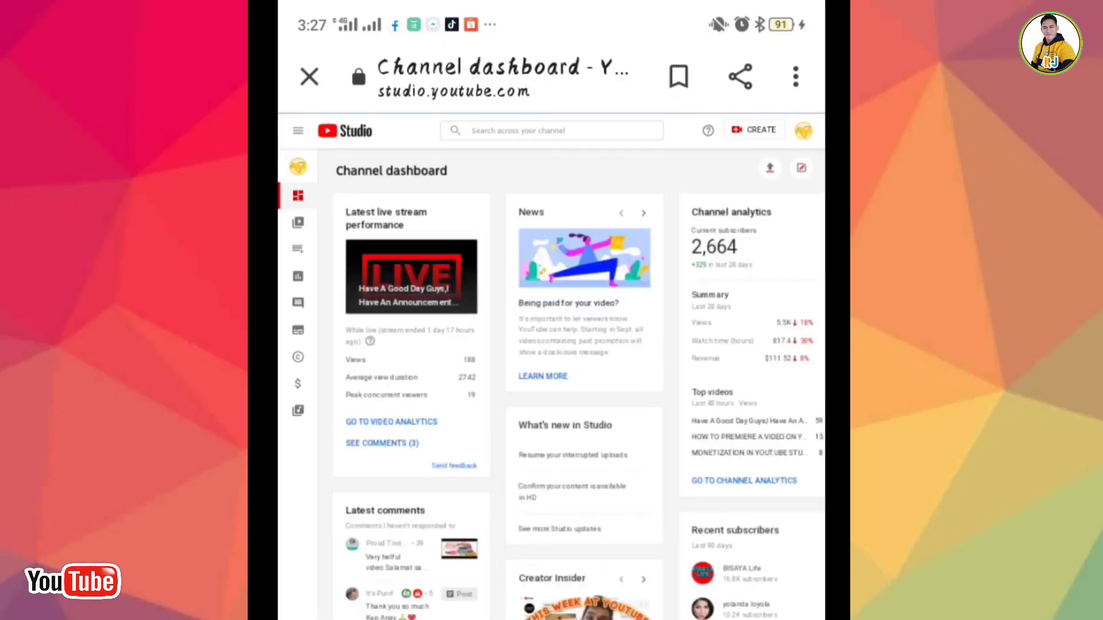
List the channel's uploaded videos and bring up actions for the private AdSense video
{"action": "scroll", "coordinate": [412, 322], "scroll_direction": "up", "scroll_amount": 3}
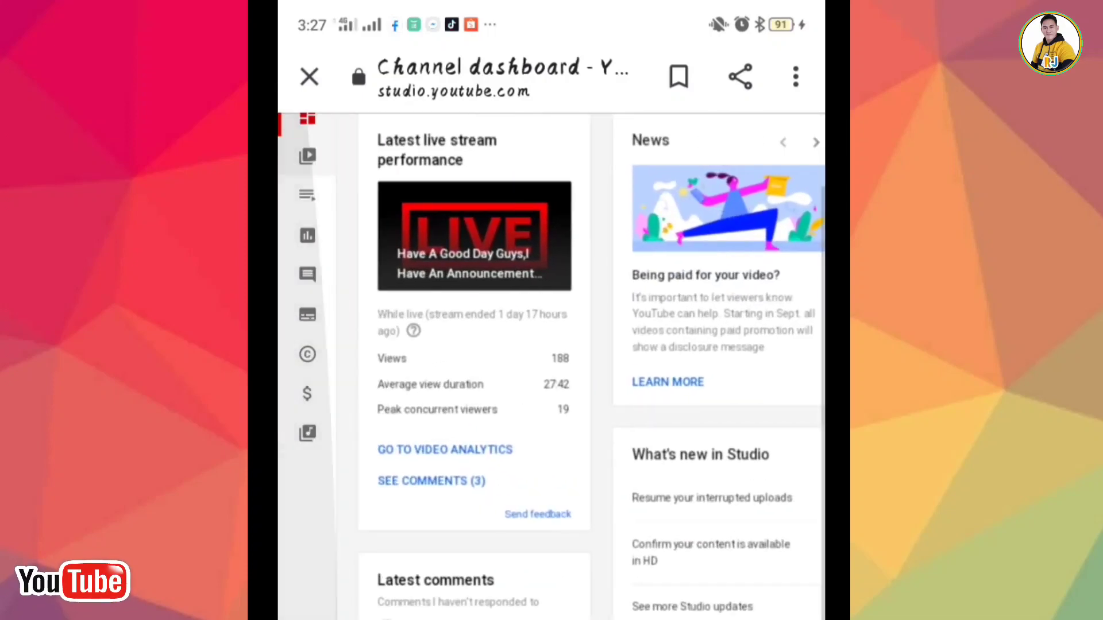
{"action": "scroll", "coordinate": [551, 344], "scroll_direction": "up", "scroll_amount": 3}
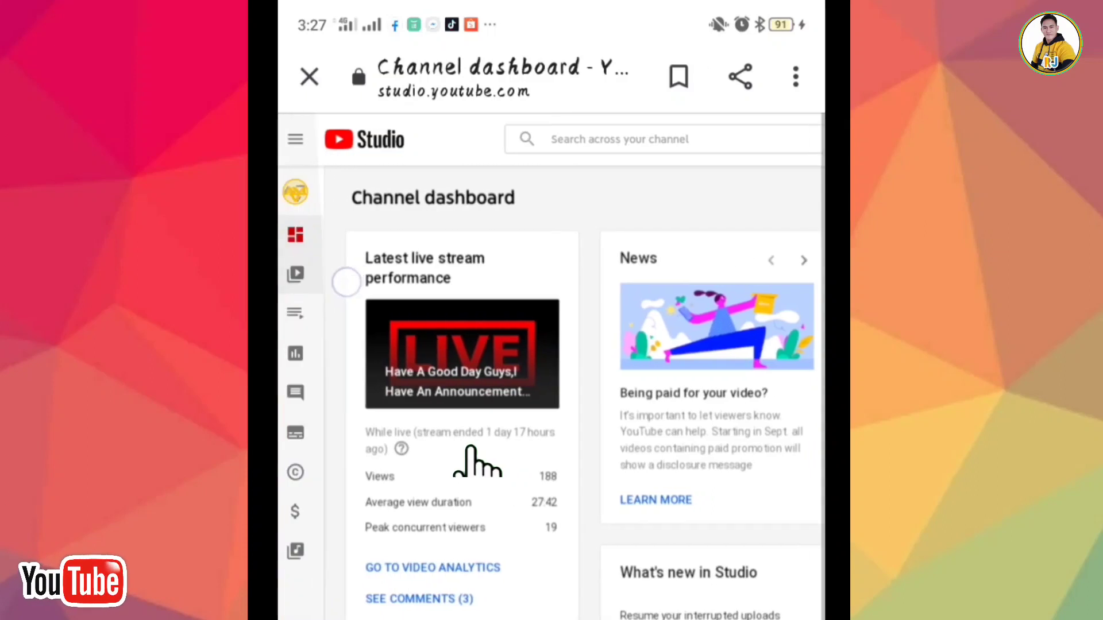
{"action": "left_click", "coordinate": [307, 274]}
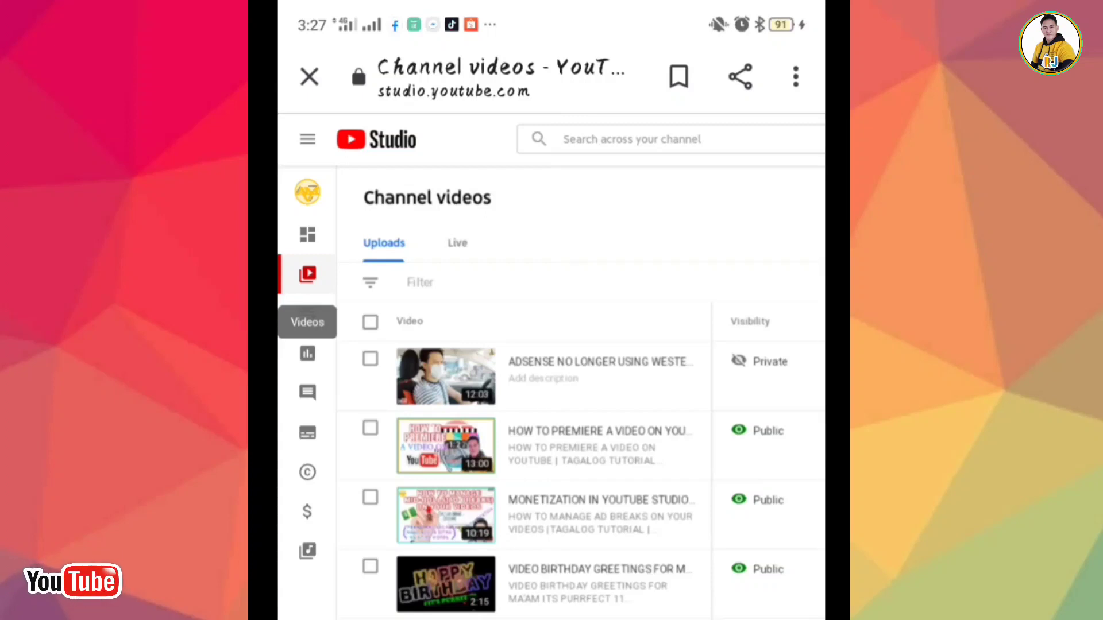
{"action": "left_click", "coordinate": [555, 357]}
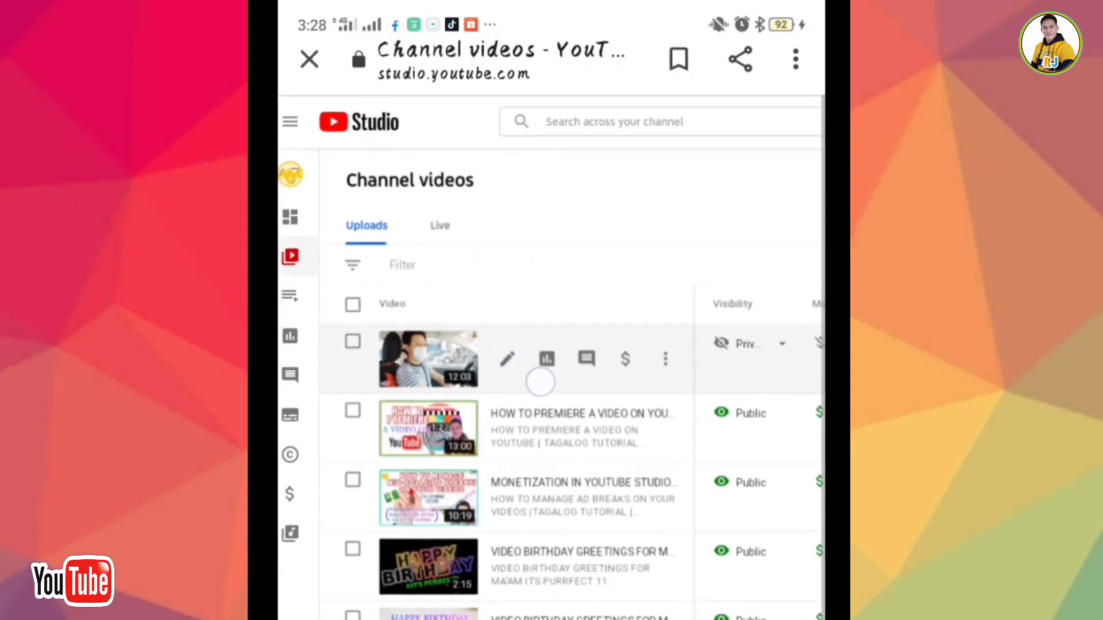
{"action": "mouse_move", "coordinate": [521, 384]}
{"action": "left_mouse_down"}
{"action": "mouse_move", "coordinate": [521, 360]}
{"action": "mouse_move", "coordinate": [556, 413]}
{"action": "left_mouse_up"}
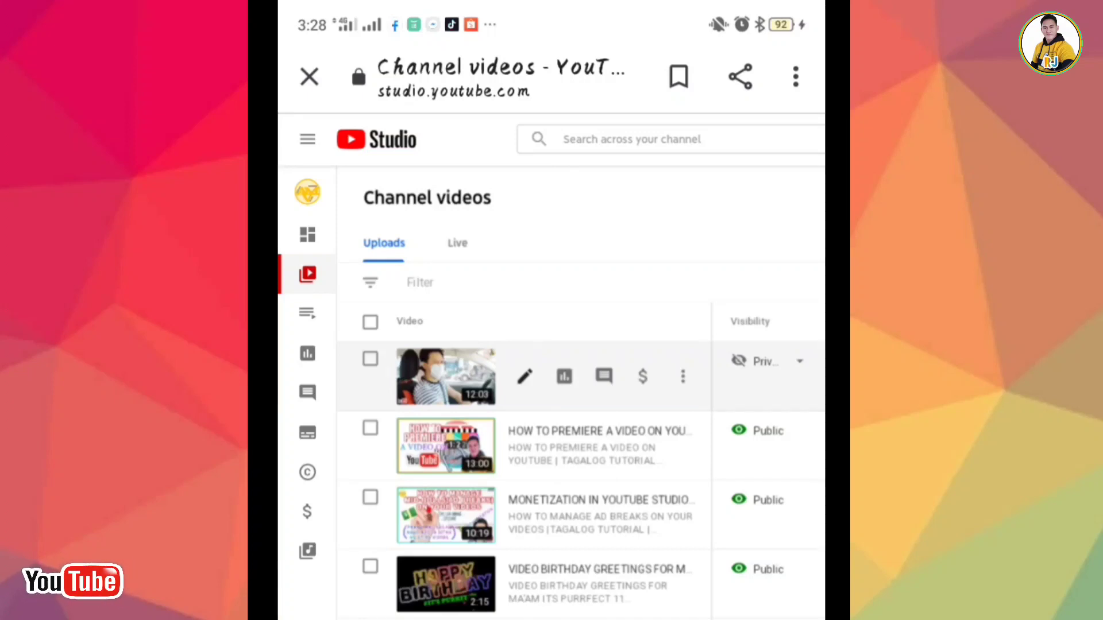
Edit the AdSense video's title to begin 'WESTERN UNION will no longer available'
{"action": "left_click", "coordinate": [525, 376]}
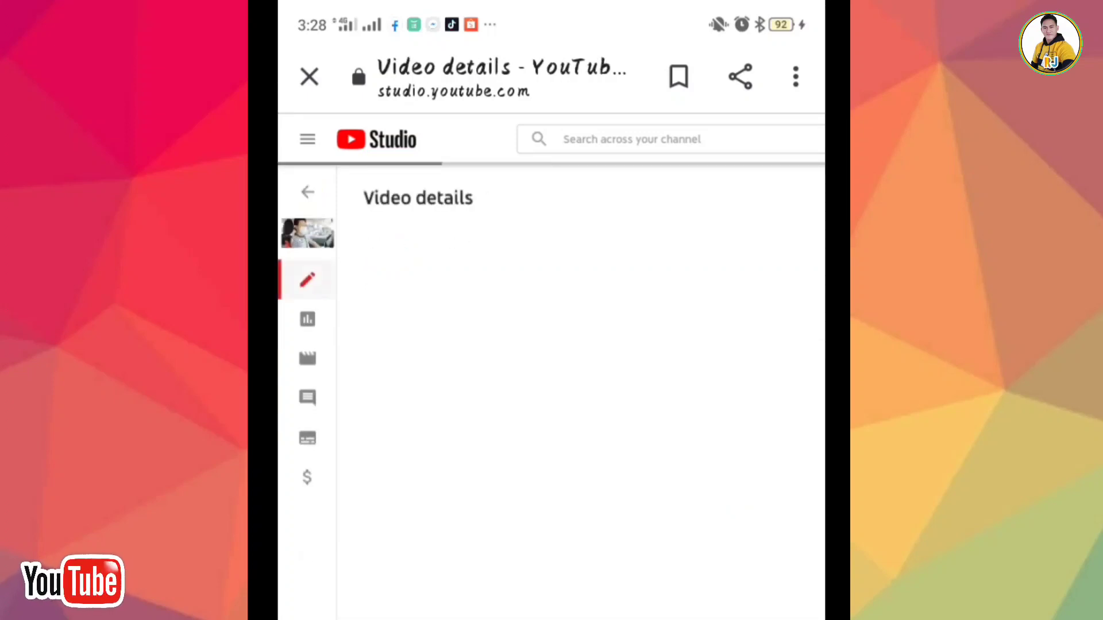
{"action": "left_click", "coordinate": [626, 319]}
{"action": "key", "text": "BackSpace"}
{"action": "key", "text": "BackSpace"}
{"action": "key", "text": "BackSpace"}
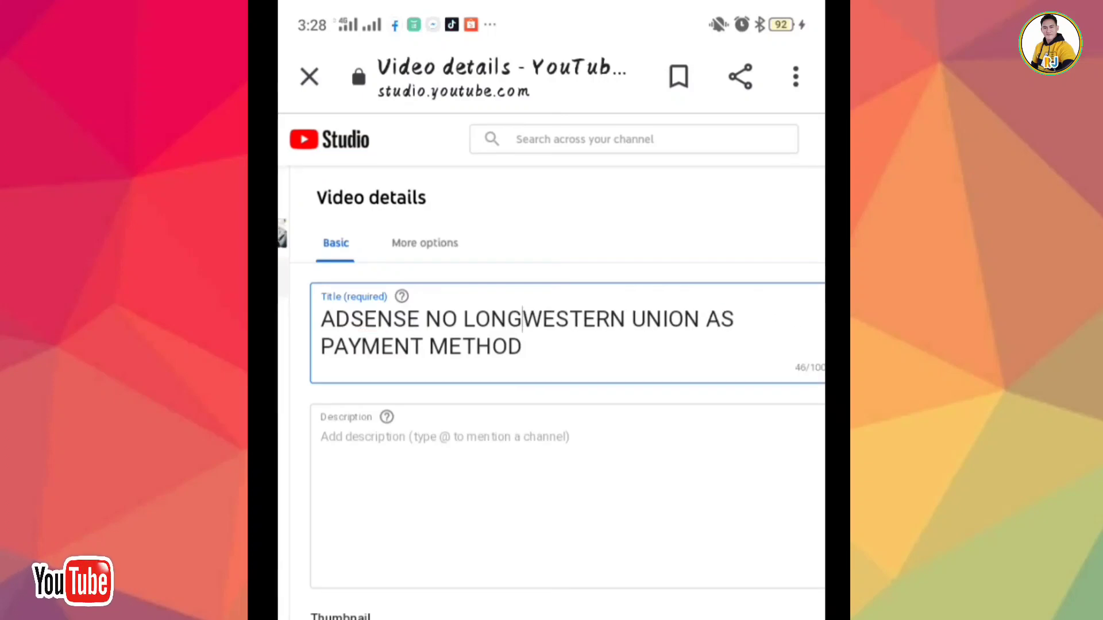
{"action": "key", "text": "BackSpace"}
{"action": "key", "text": "BackSpace"}
{"action": "key", "text": "BackSpace"}
{"action": "key", "text": "BackSpace"}
{"action": "key", "text": "BackSpace"}
{"action": "left_click", "coordinate": [505, 320]}
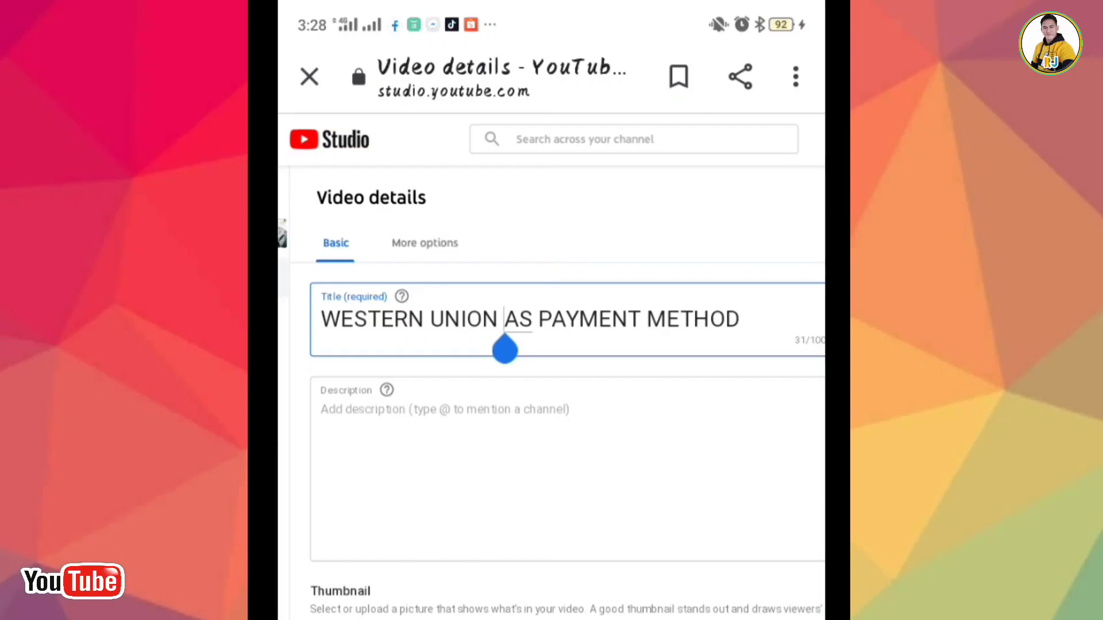
{"action": "type", "text": "will no longer "}
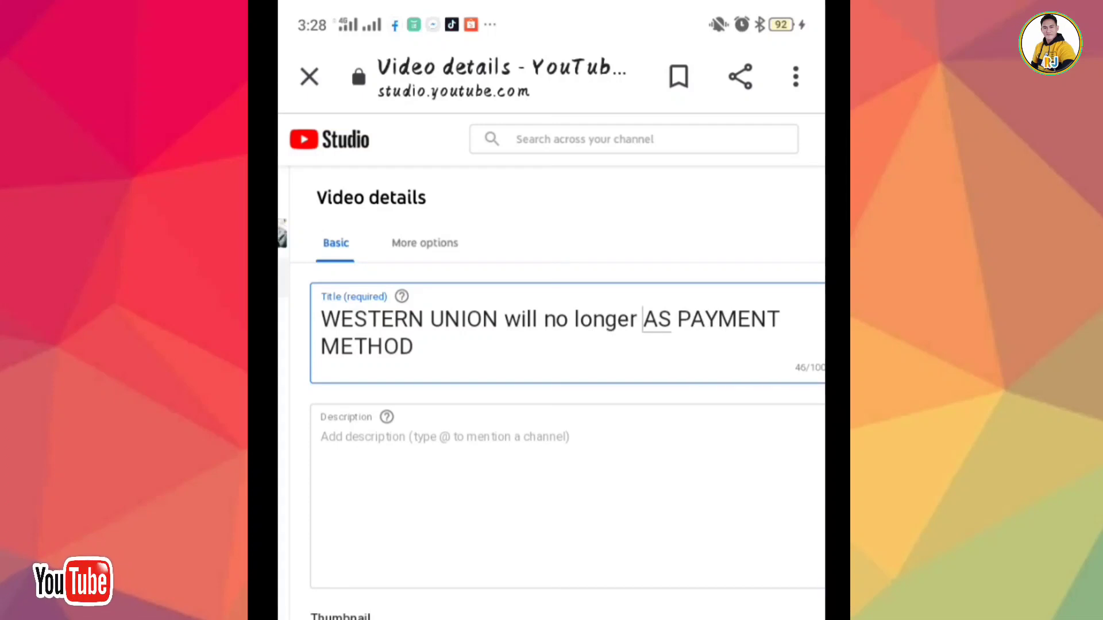
{"action": "type", "text": "available"}
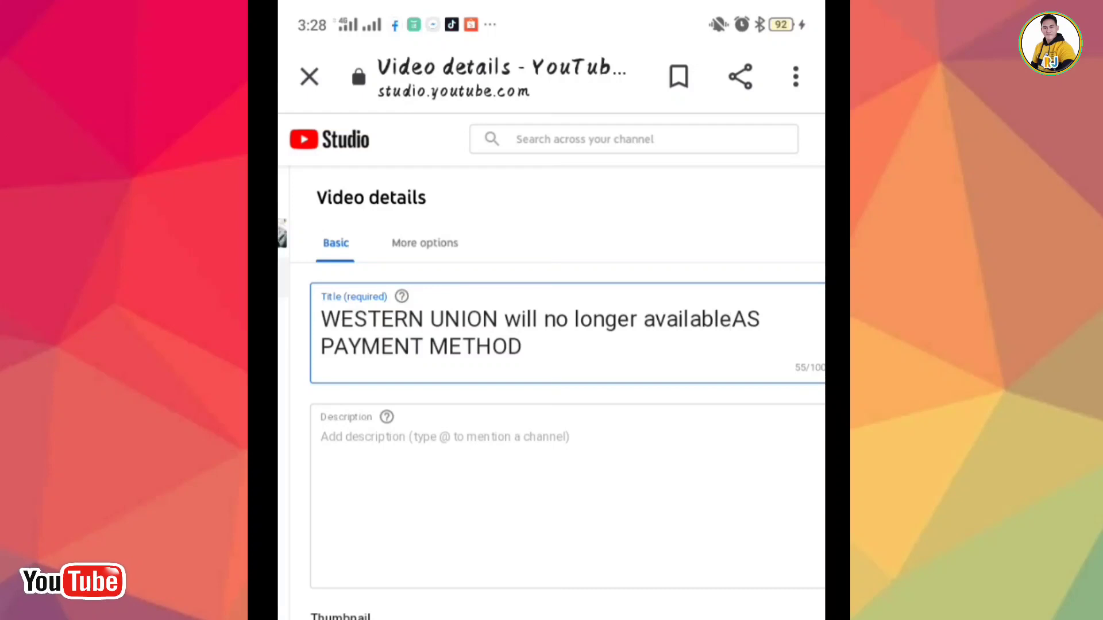
Replace the title's ending with '| Adsense Update | Payment Method'
{"action": "left_click", "coordinate": [522, 346]}
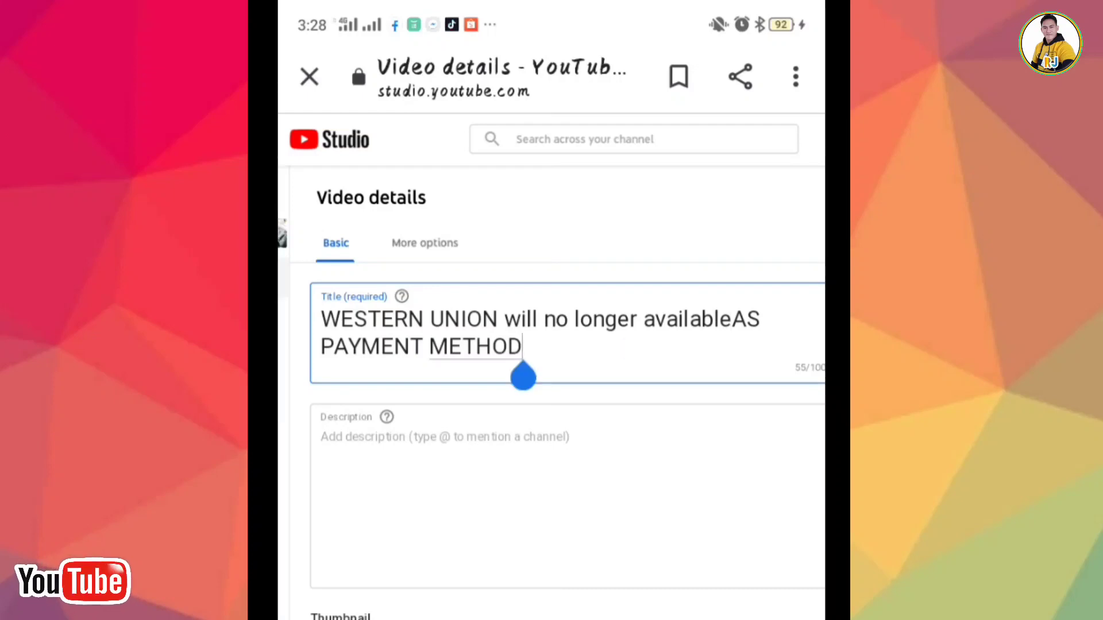
{"action": "key", "text": "BackSpace"}
{"action": "key", "text": "BackSpace"}
{"action": "key", "text": "BackSpace"}
{"action": "key", "text": "BackSpace"}
{"action": "key", "text": "BackSpace"}
{"action": "key", "text": "BackSpace"}
{"action": "key", "text": "BackSpace"}
{"action": "type", "text": "| "}
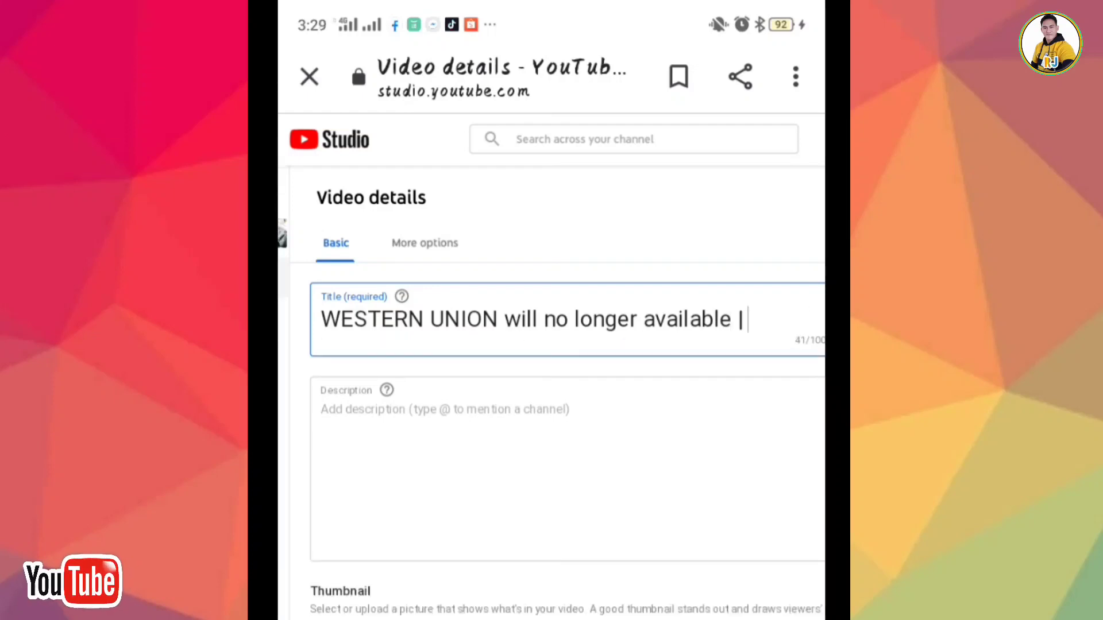
{"action": "type", "text": "Adsense"}
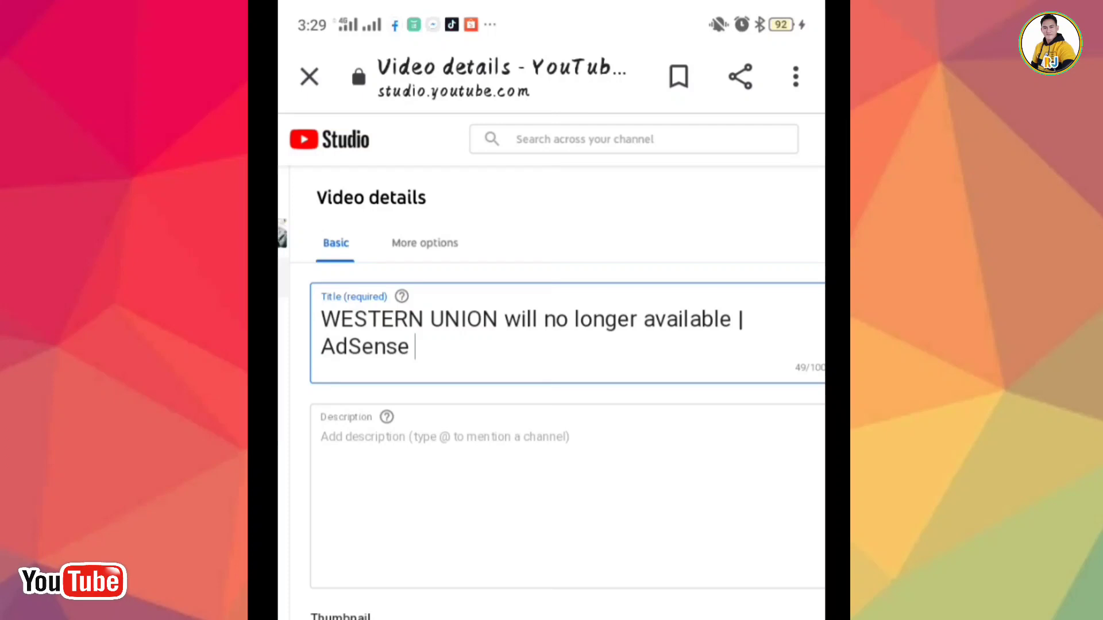
{"action": "key", "text": "BackSpace"}
{"action": "type", "text": "Update"}
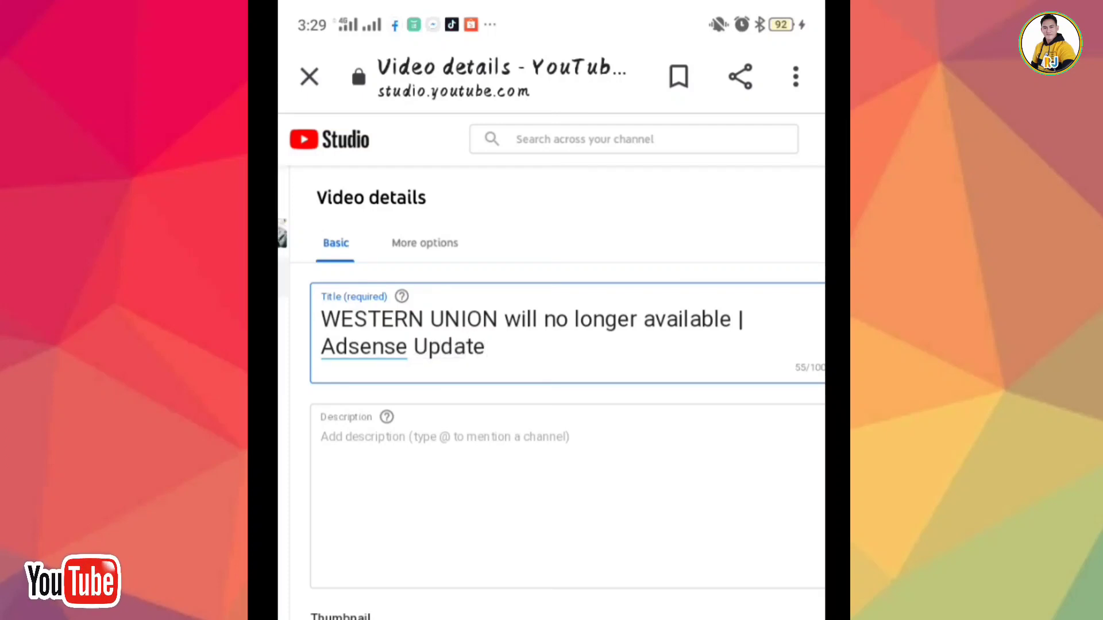
{"action": "type", "text": " | Payment "}
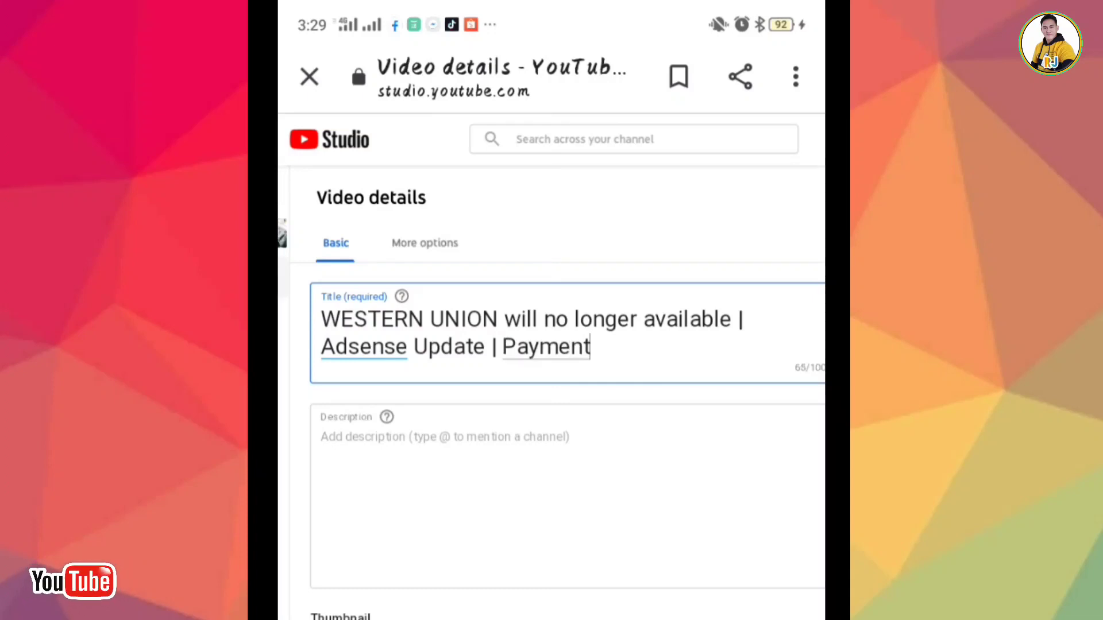
{"action": "type", "text": "Method"}
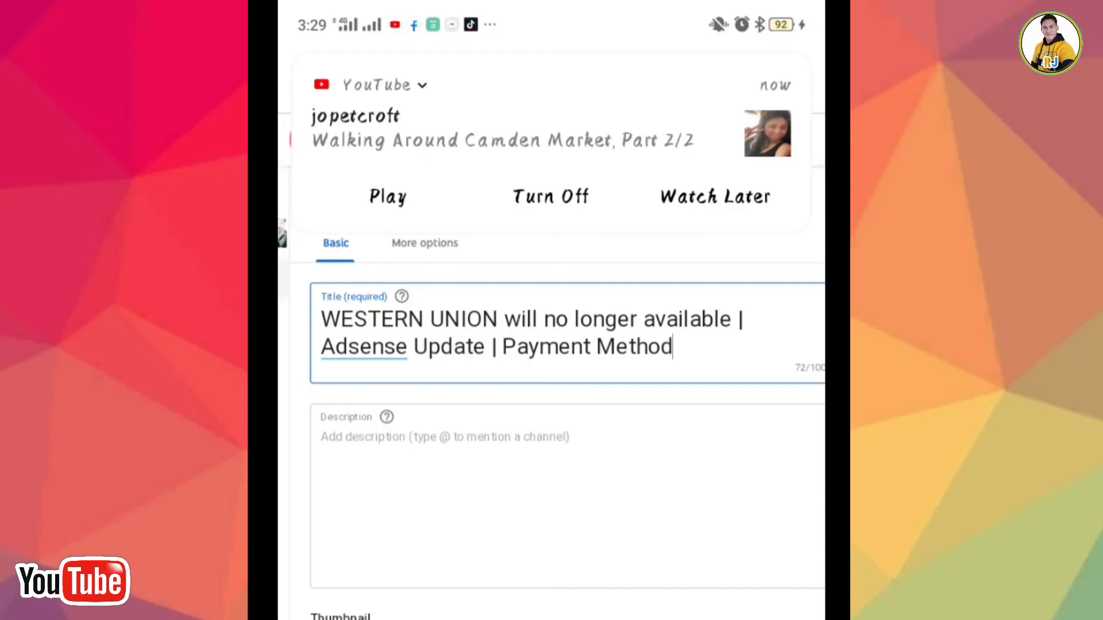
Upload the Western Union image from the phone's Recent files as the custom thumbnail
{"action": "scroll", "coordinate": [638, 414], "scroll_direction": "down", "scroll_amount": 3}
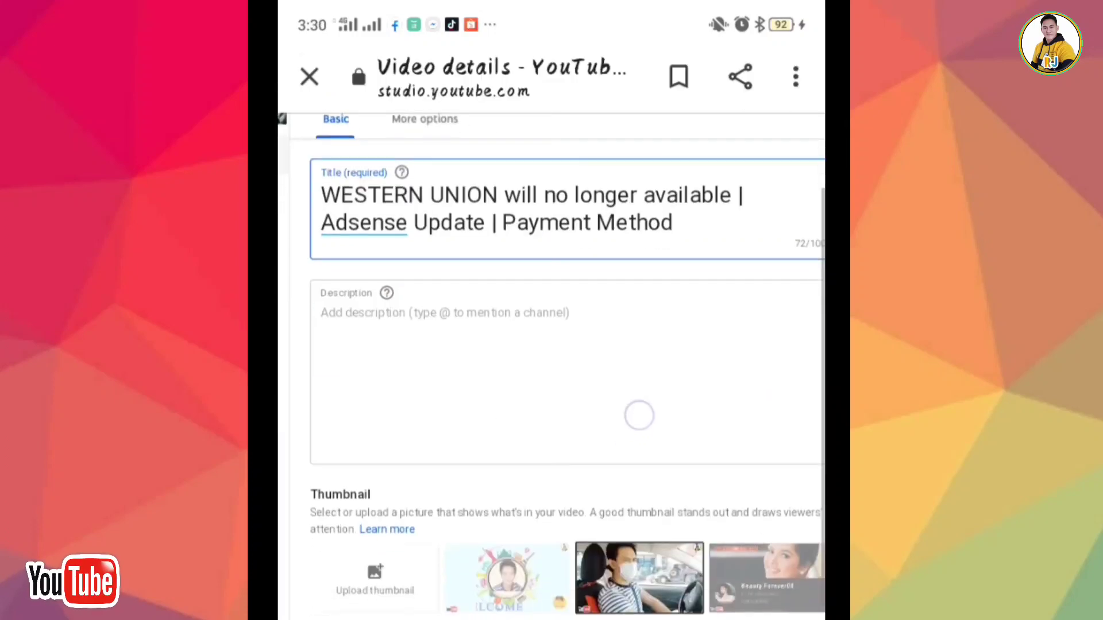
{"action": "scroll", "coordinate": [635, 604], "scroll_direction": "down", "scroll_amount": 1}
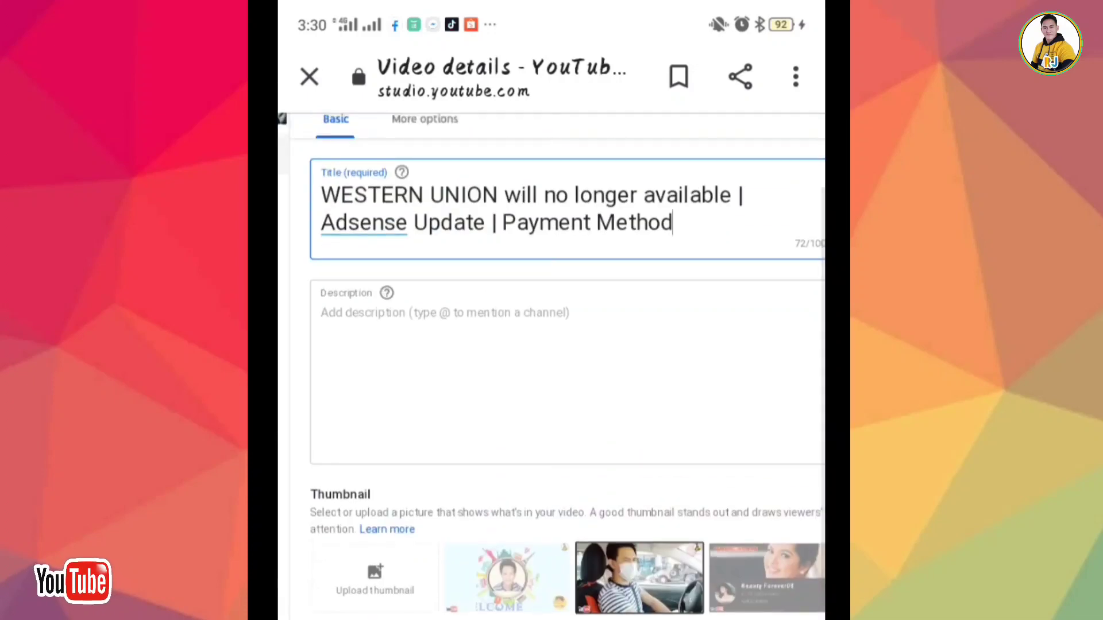
{"action": "left_click", "coordinate": [400, 531]}
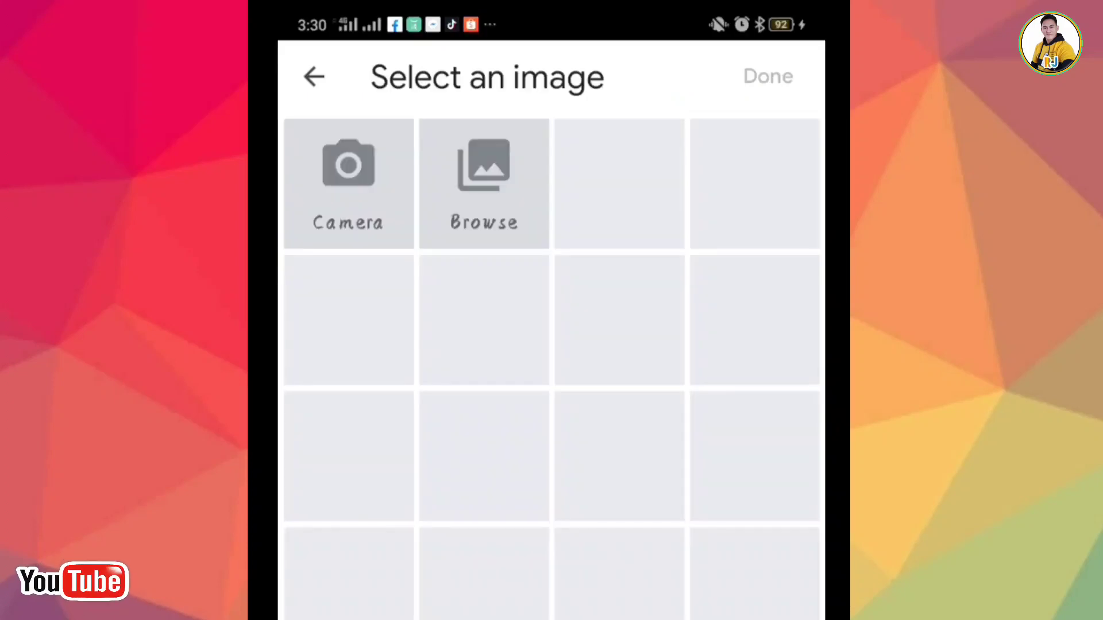
{"action": "left_click", "coordinate": [471, 179]}
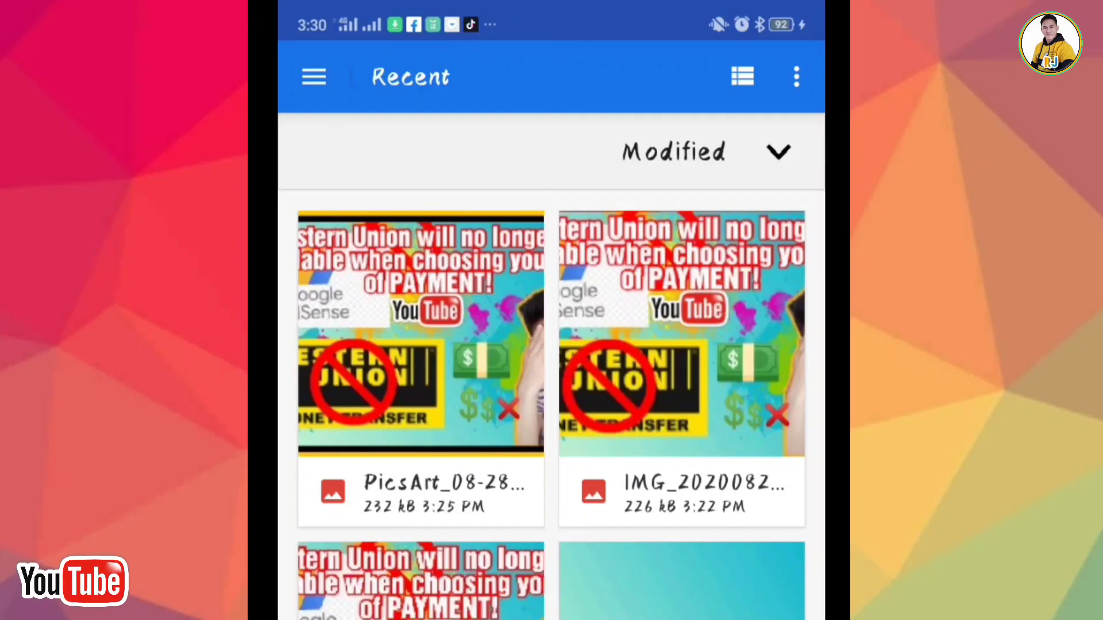
{"action": "left_click", "coordinate": [400, 311]}
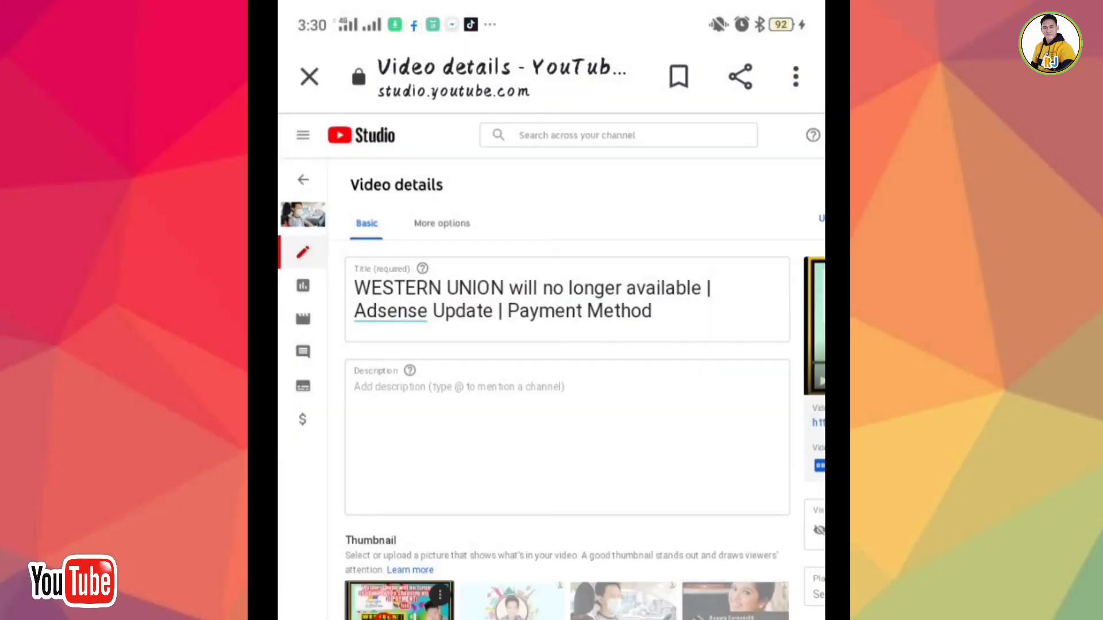
{"action": "scroll", "coordinate": [552, 367], "scroll_direction": "down", "scroll_amount": 2}
{"action": "scroll", "coordinate": [551, 368], "scroll_direction": "down", "scroll_amount": 1}
{"action": "scroll", "coordinate": [552, 367], "scroll_direction": "down", "scroll_amount": 1}
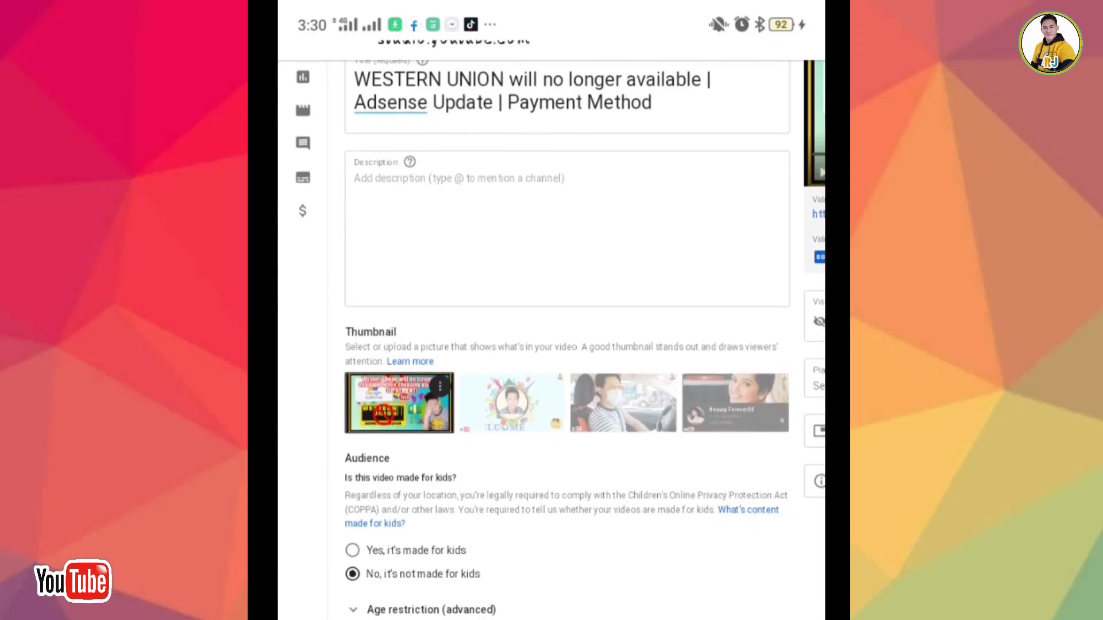
{"action": "scroll", "coordinate": [552, 368], "scroll_direction": "up", "scroll_amount": 3}
Write '#SimpleTips' and '#PaanoDumamiAngSubscriberSaYoutube' as the video description hashtags
{"action": "left_click", "coordinate": [511, 392]}
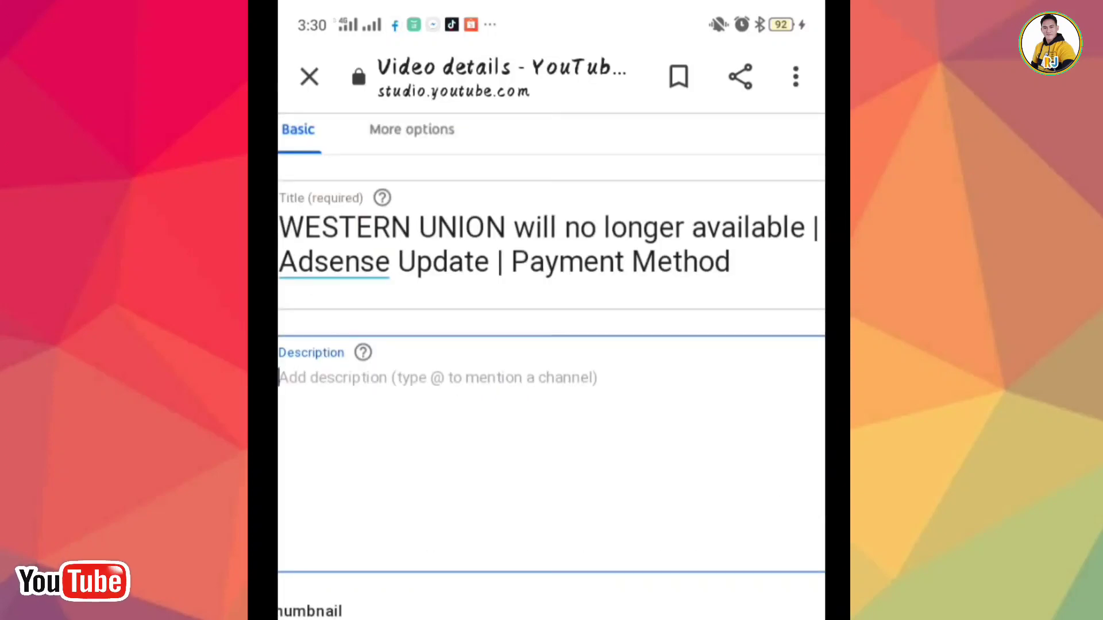
{"action": "type", "text": "Simple"}
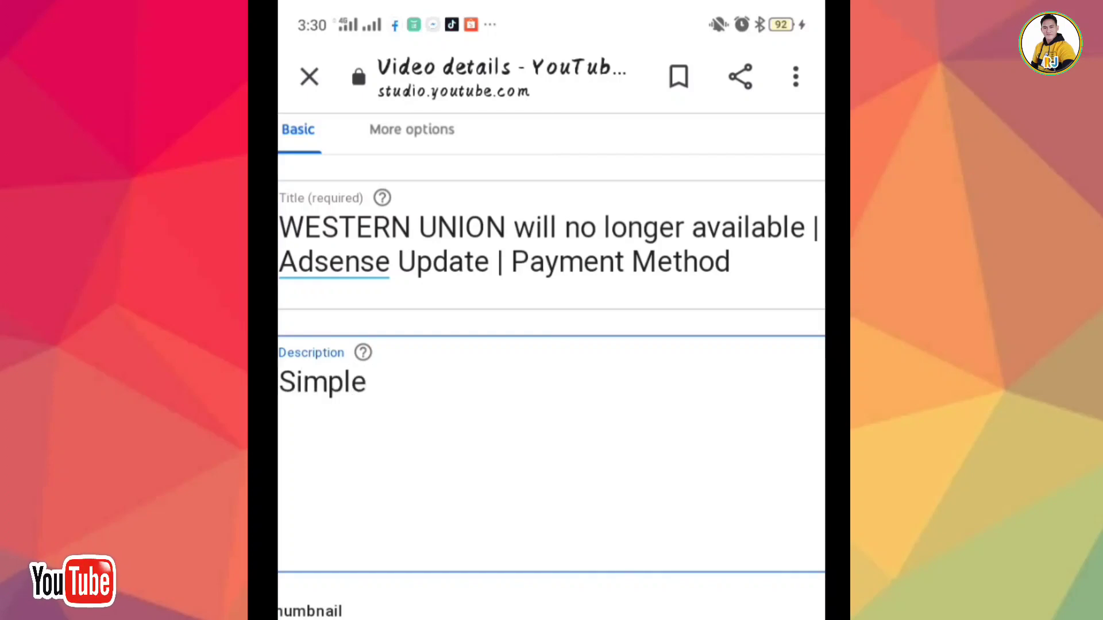
{"action": "type", "text": "T"}
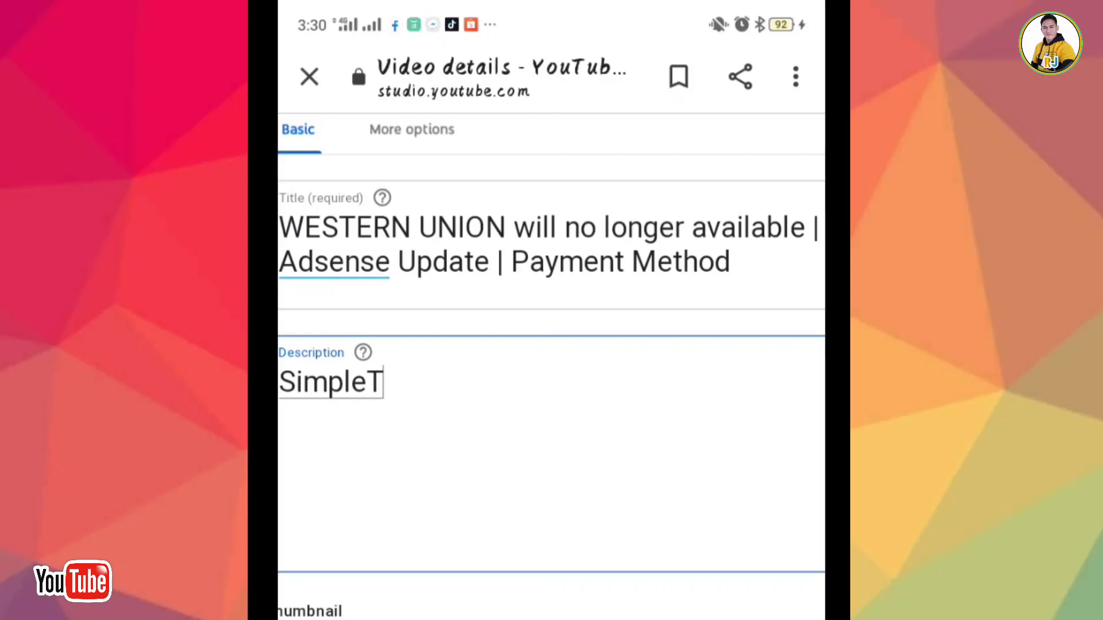
{"action": "type", "text": "ips"}
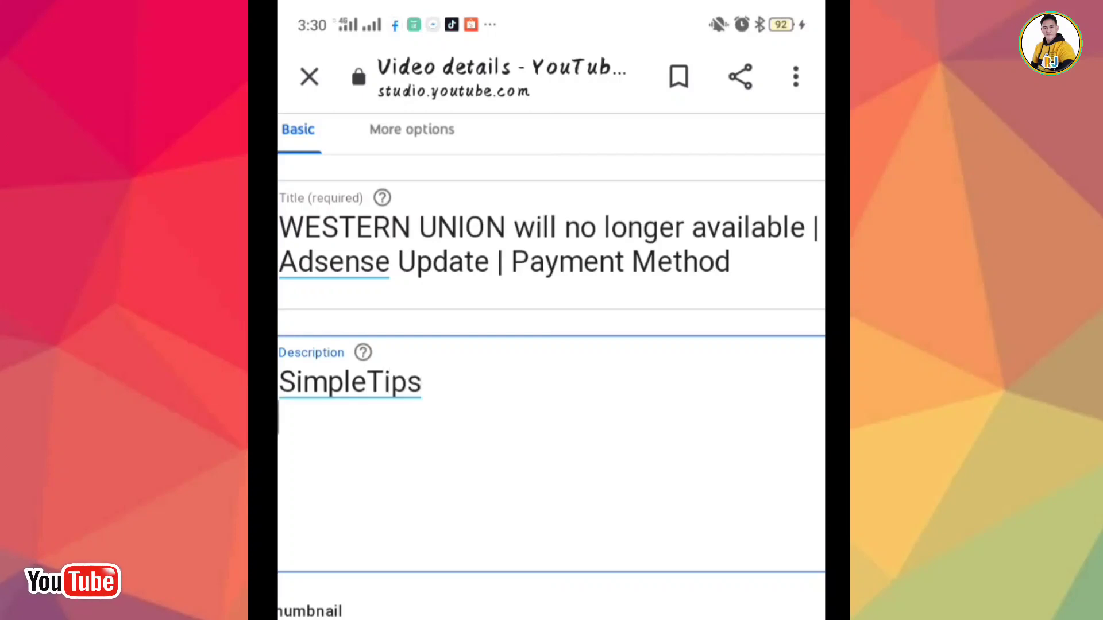
{"action": "left_click", "coordinate": [697, 446]}
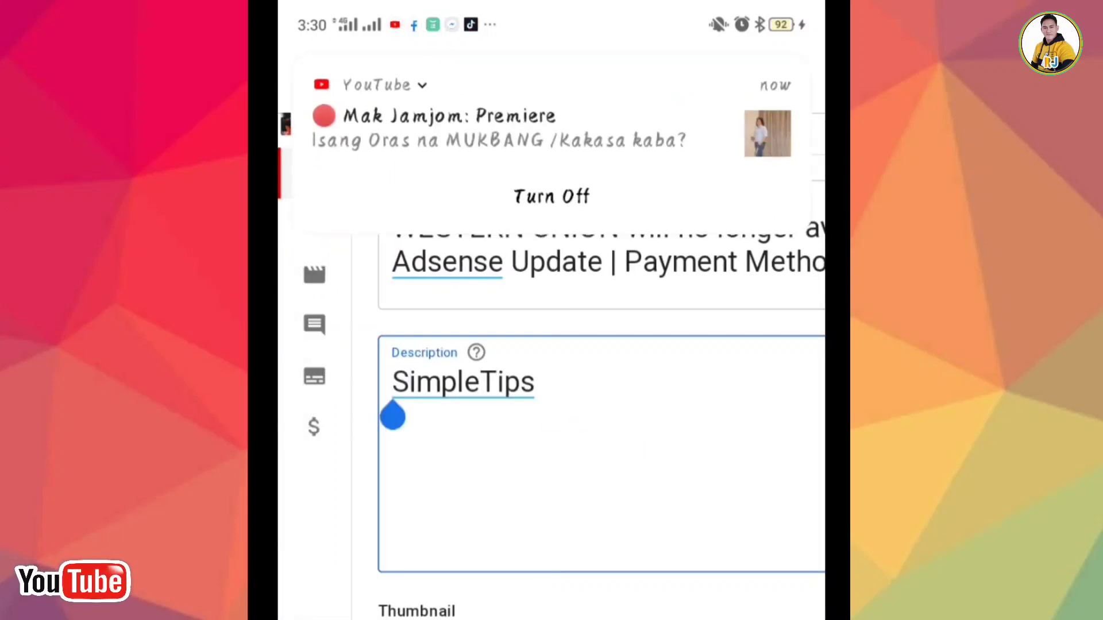
{"action": "type", "text": "#"}
{"action": "left_click", "coordinate": [595, 370]}
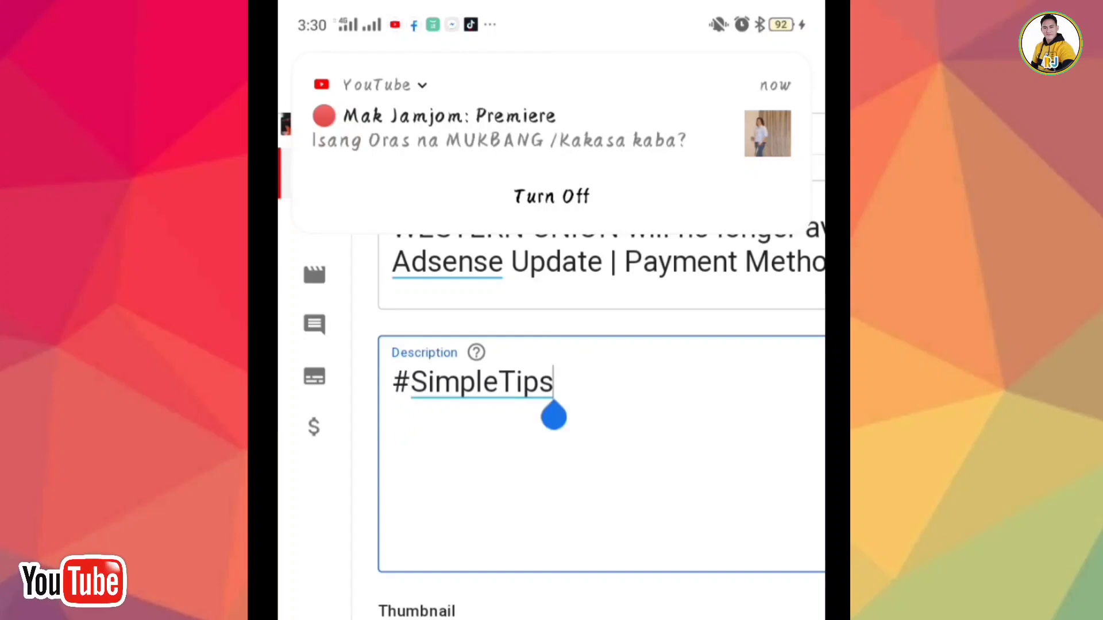
{"action": "type", "text": "#"}
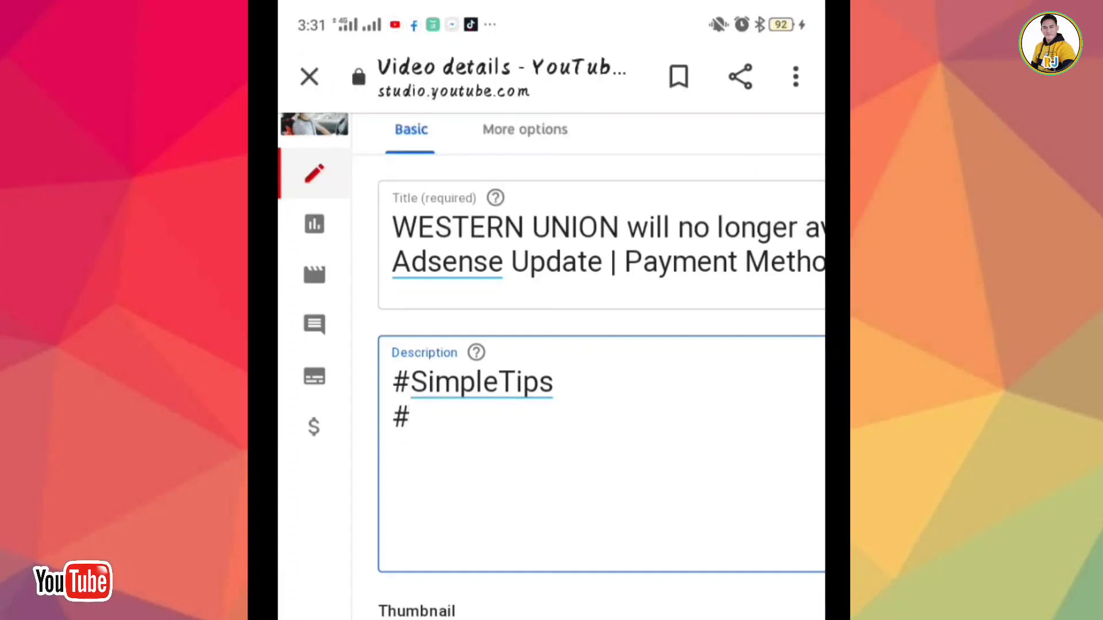
{"action": "type", "text": "Paano"}
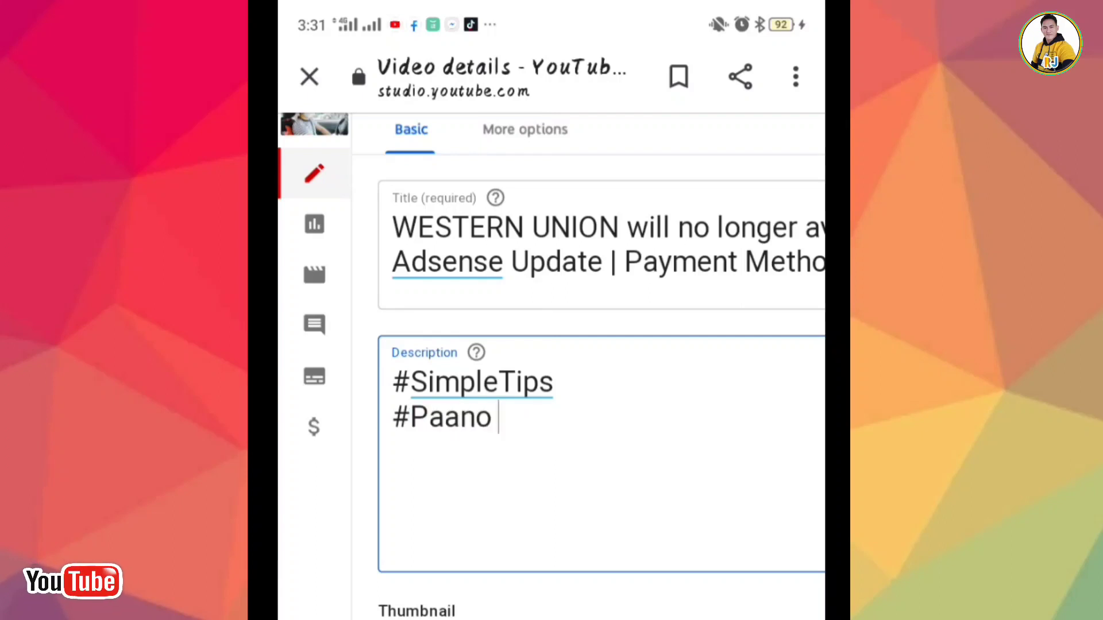
{"action": "type", "text": "Dumami"}
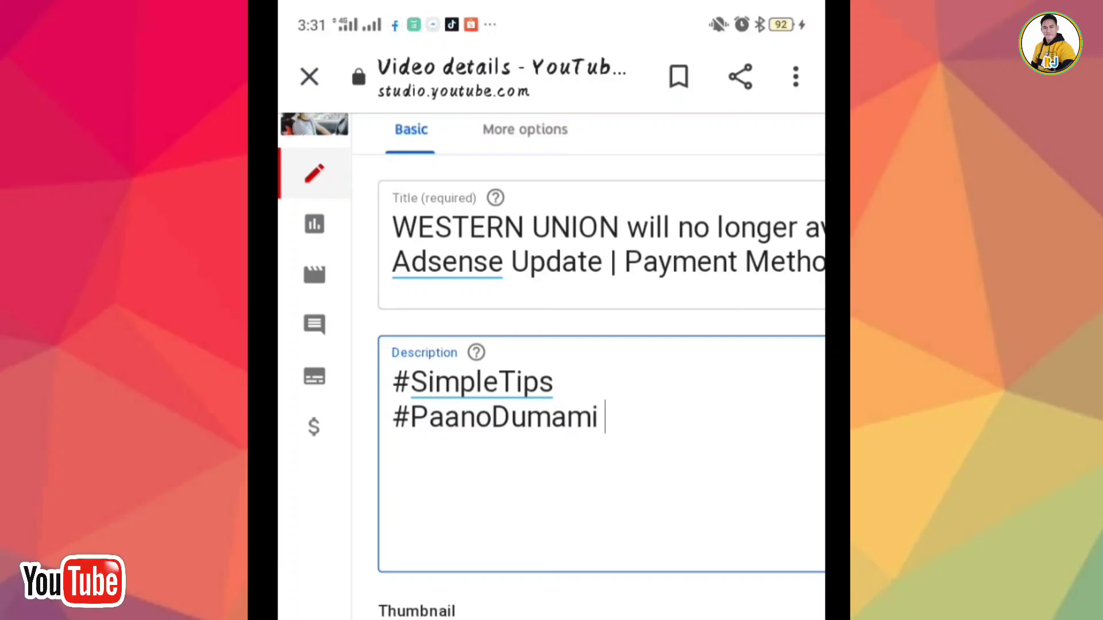
{"action": "type", "text": "Ang"}
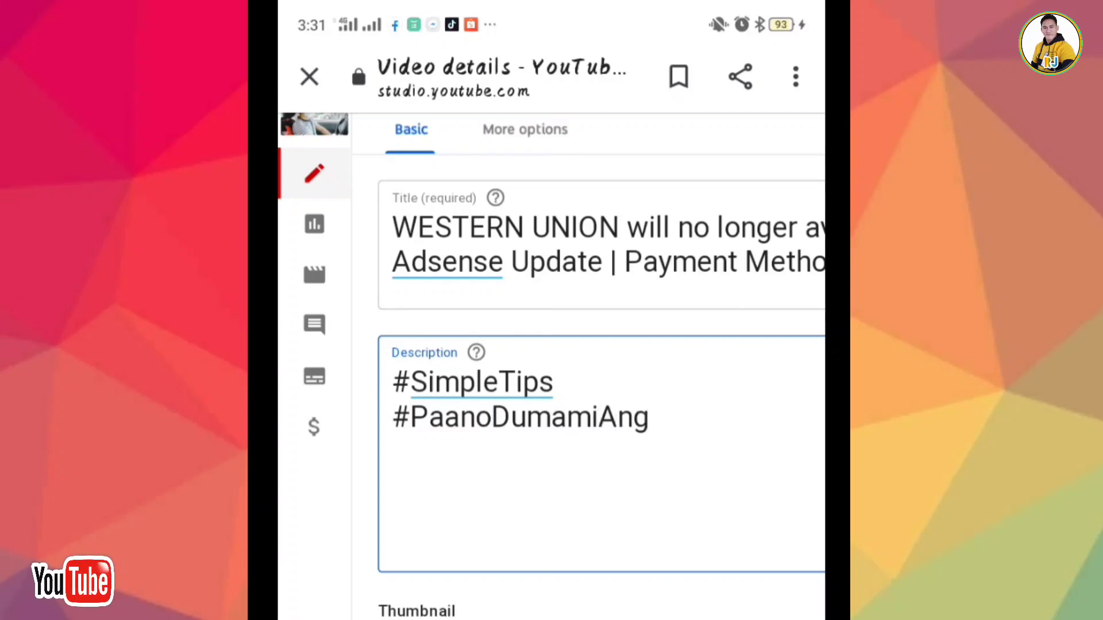
{"action": "type", "text": "SubscriberSa"}
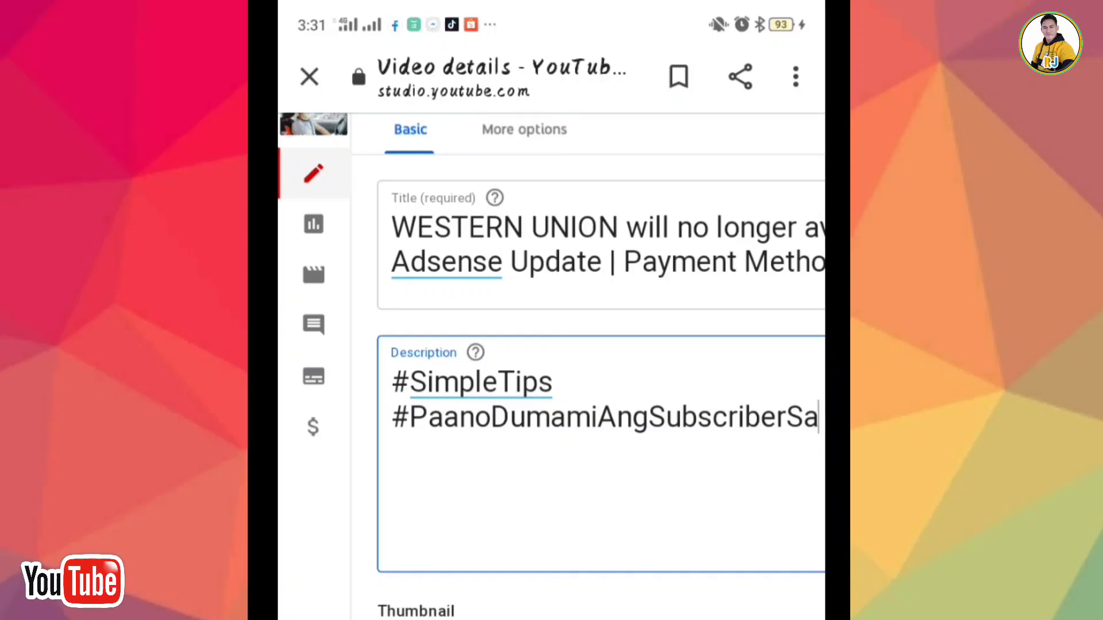
{"action": "type", "text": "Youtu"}
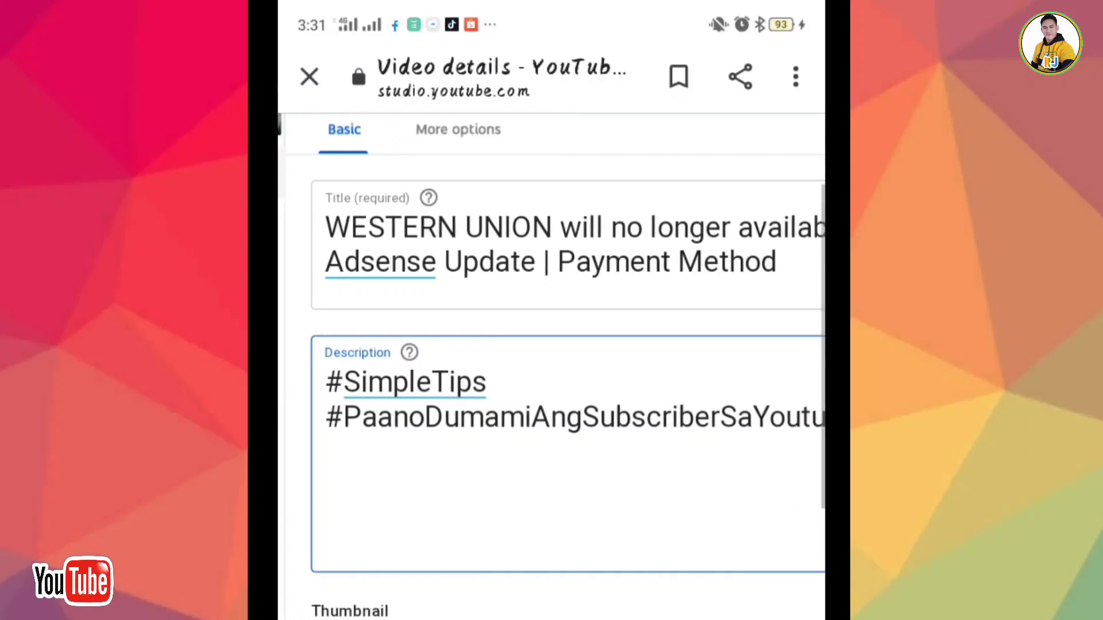
Scroll across the Video details page to the End screen editor in the right panel
{"action": "scroll", "coordinate": [684, 291], "scroll_direction": "down", "scroll_amount": 8}
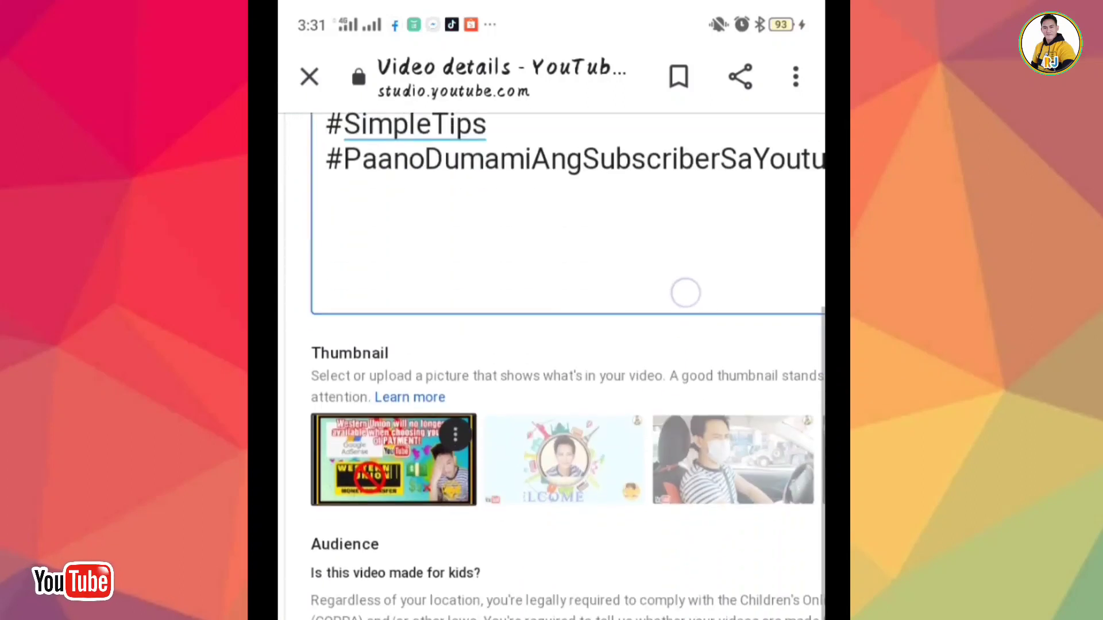
{"action": "scroll", "coordinate": [552, 373], "scroll_direction": "down", "scroll_amount": 3}
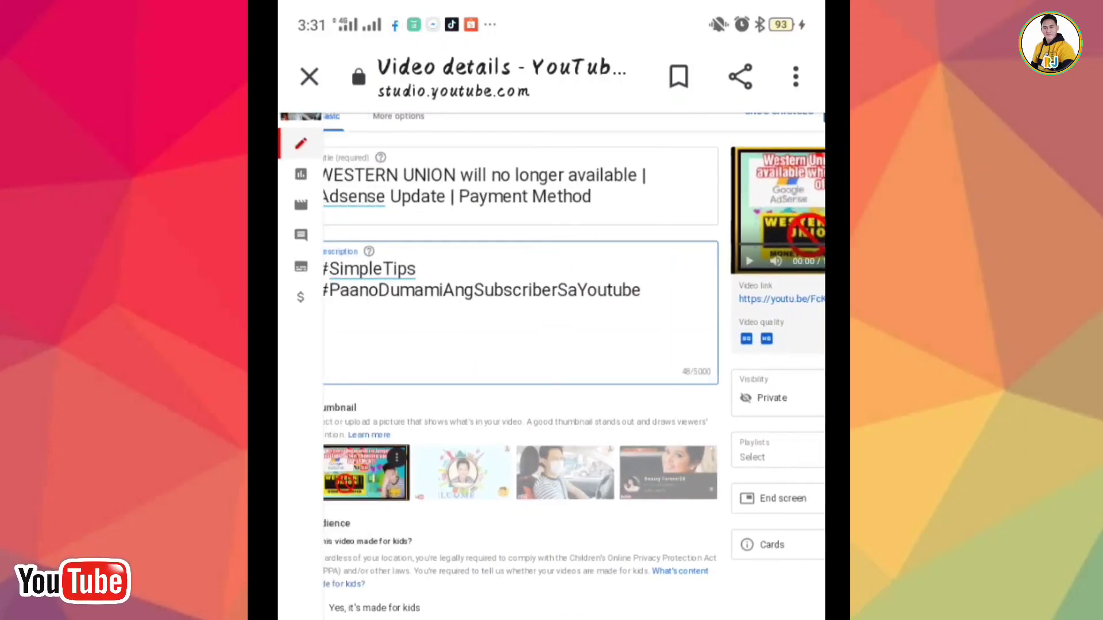
{"action": "scroll", "coordinate": [552, 367], "scroll_direction": "right", "scroll_amount": 2}
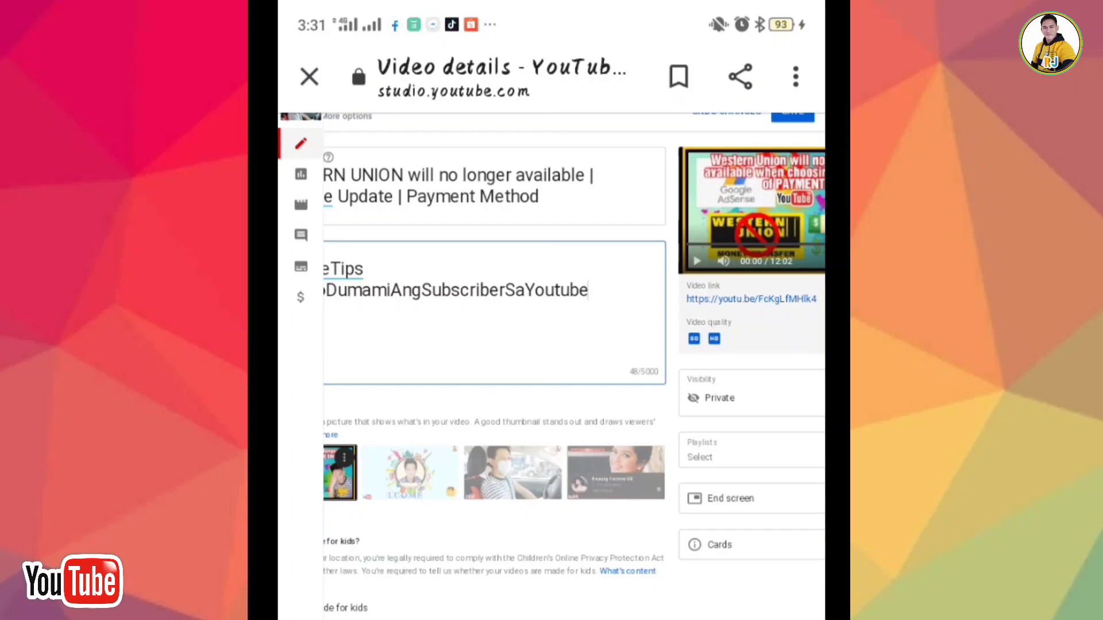
{"action": "scroll", "coordinate": [552, 367], "scroll_direction": "right", "scroll_amount": 3}
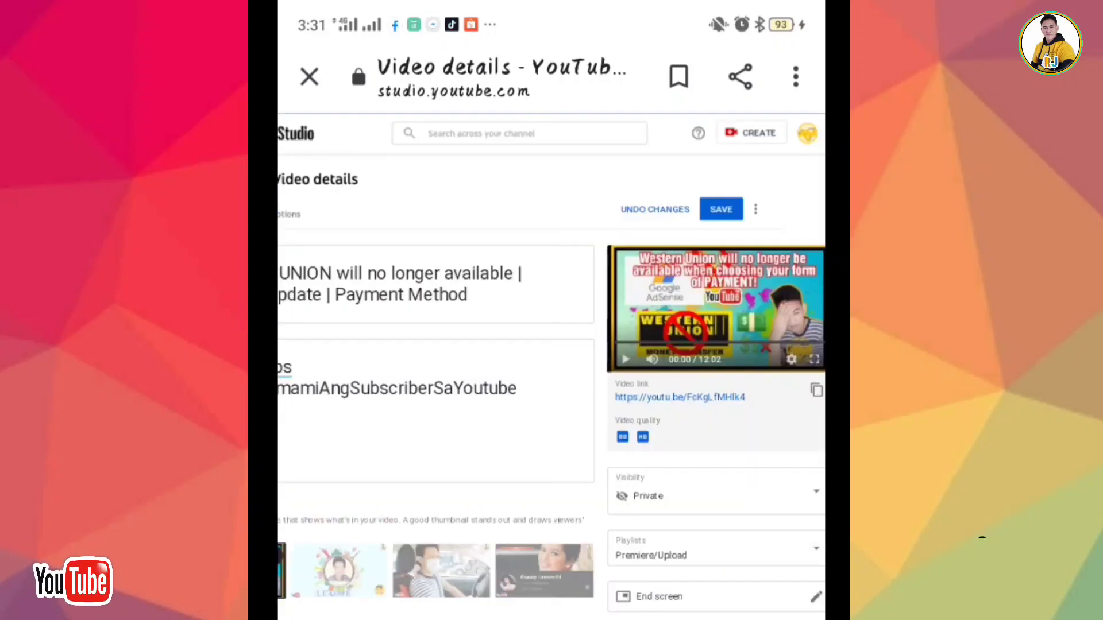
{"action": "scroll", "coordinate": [551, 367], "scroll_direction": "down", "scroll_amount": 3}
{"action": "left_click", "coordinate": [816, 332]}
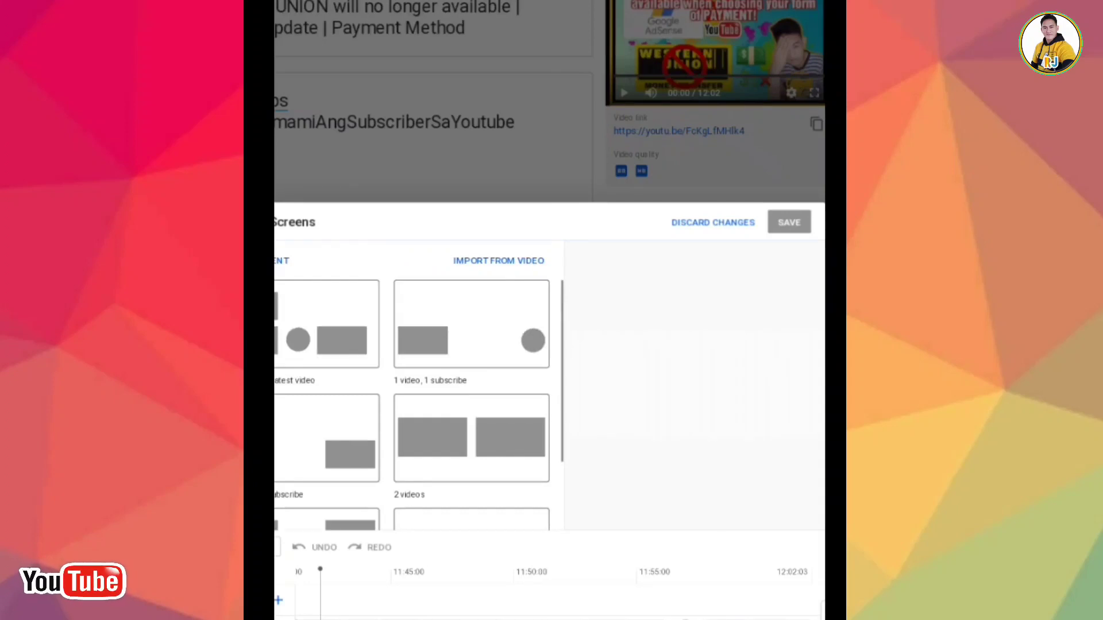
Import the latest video's end screen layout and link one element to MONETIZATION IN YOUTUBE STUDIO
{"action": "left_click", "coordinate": [746, 427]}
{"action": "left_click", "coordinate": [304, 323]}
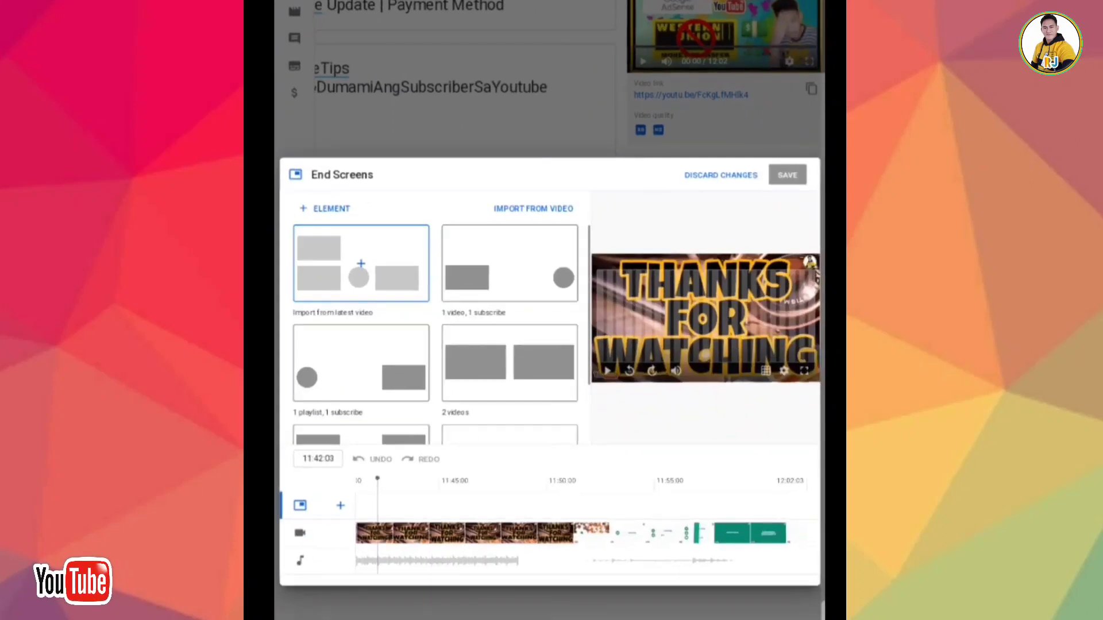
{"action": "left_click", "coordinate": [373, 262]}
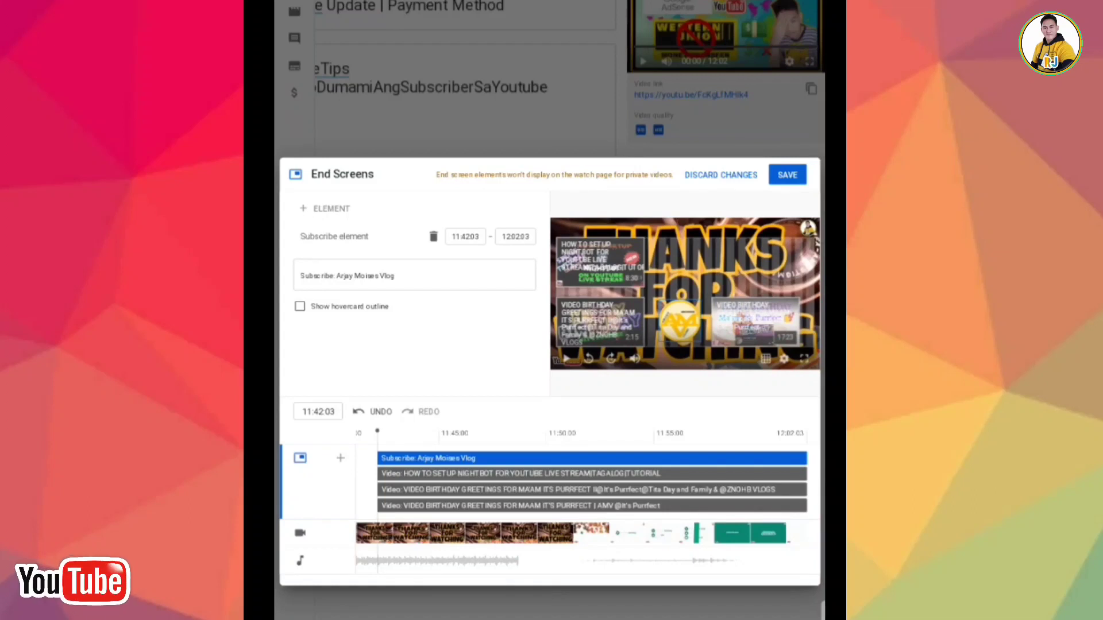
{"action": "left_click", "coordinate": [600, 322]}
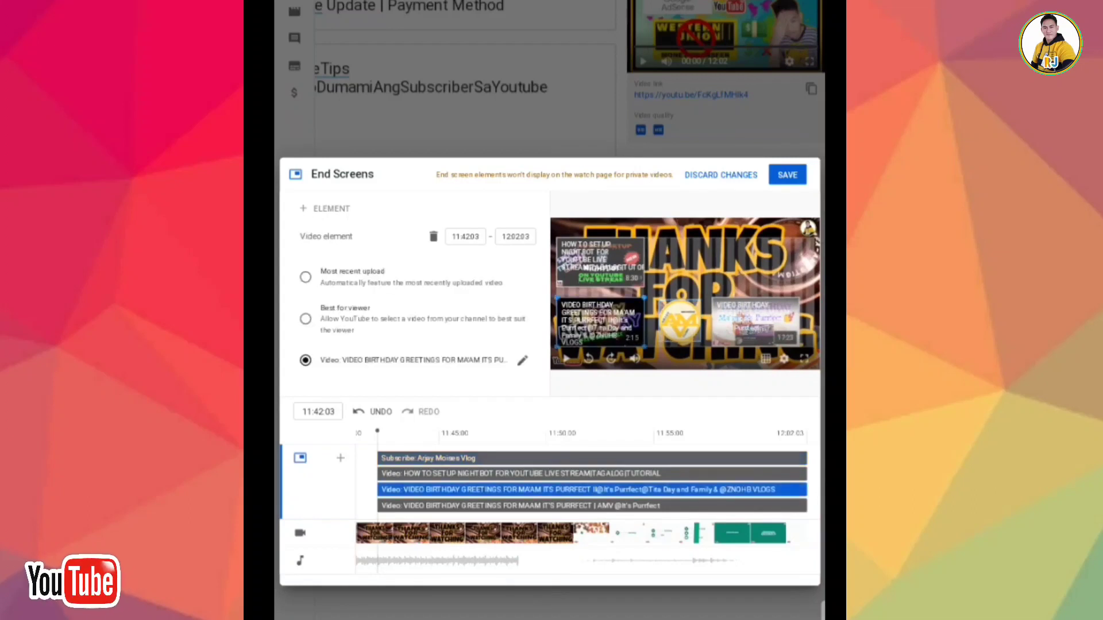
{"action": "left_click", "coordinate": [522, 360]}
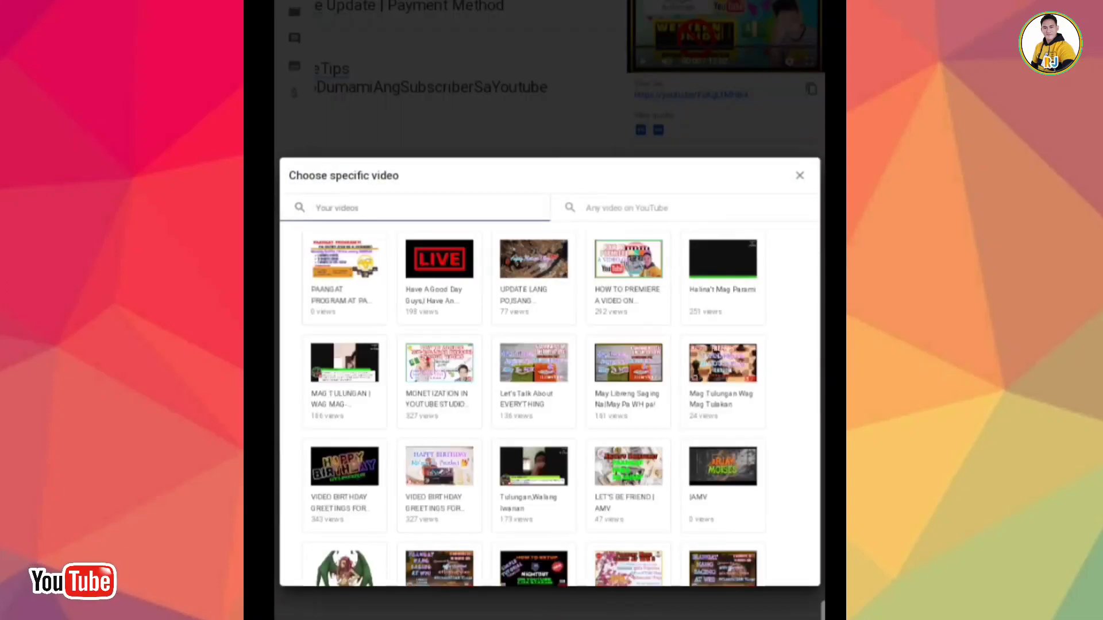
{"action": "left_click", "coordinate": [534, 569]}
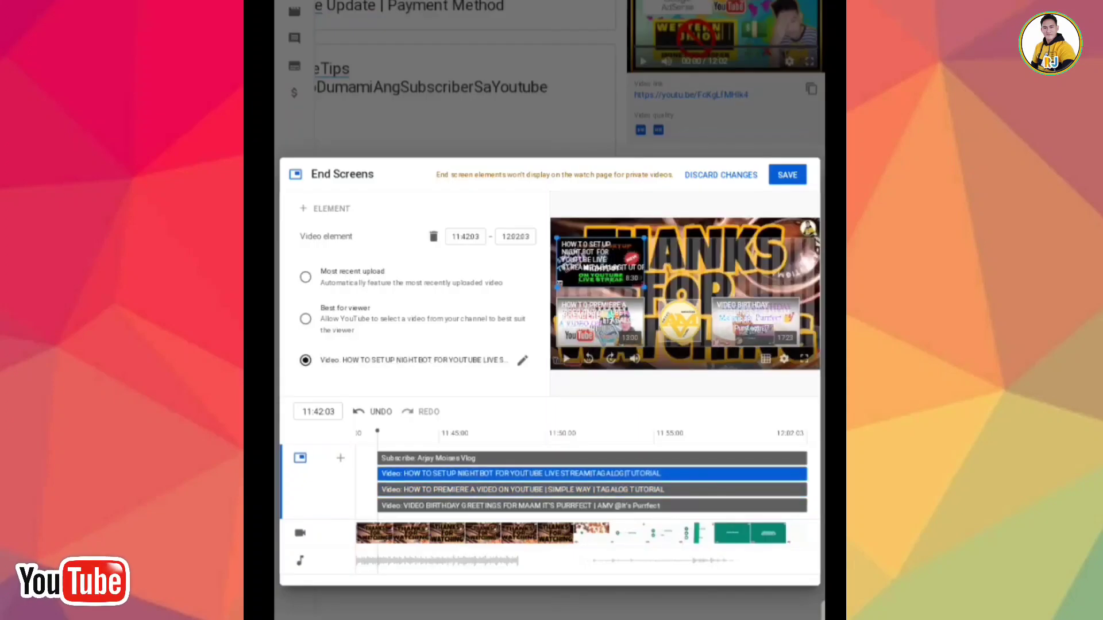
{"action": "left_click", "coordinate": [523, 360]}
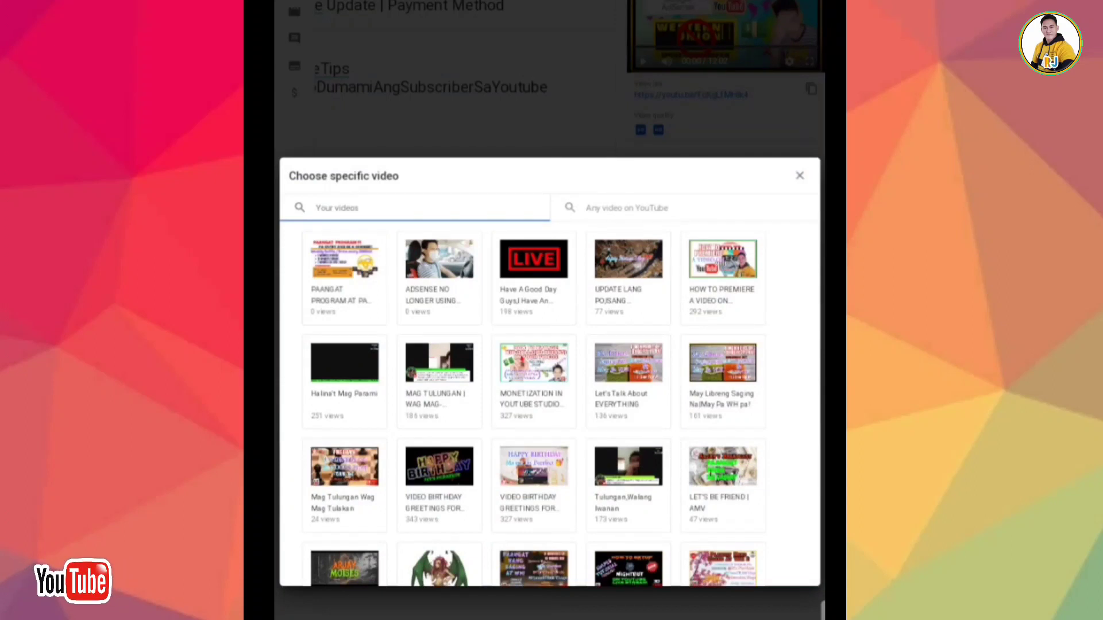
{"action": "left_click", "coordinate": [534, 363]}
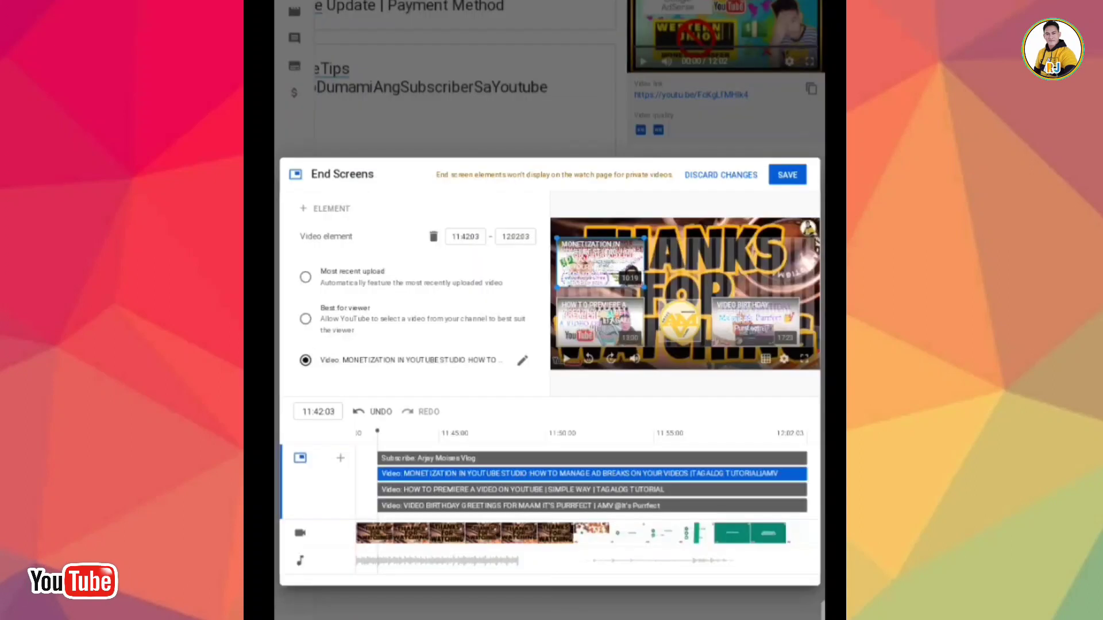
Link the other video element to Video Birthday Greetings, preview around 11:51, and save
{"action": "left_click", "coordinate": [756, 322]}
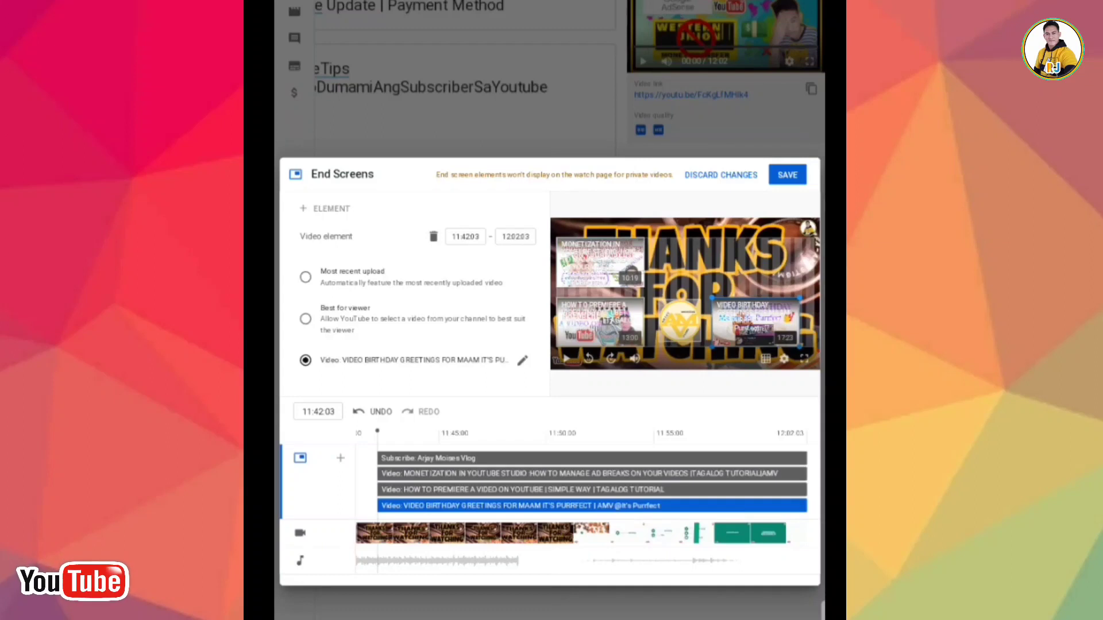
{"action": "left_click", "coordinate": [522, 360]}
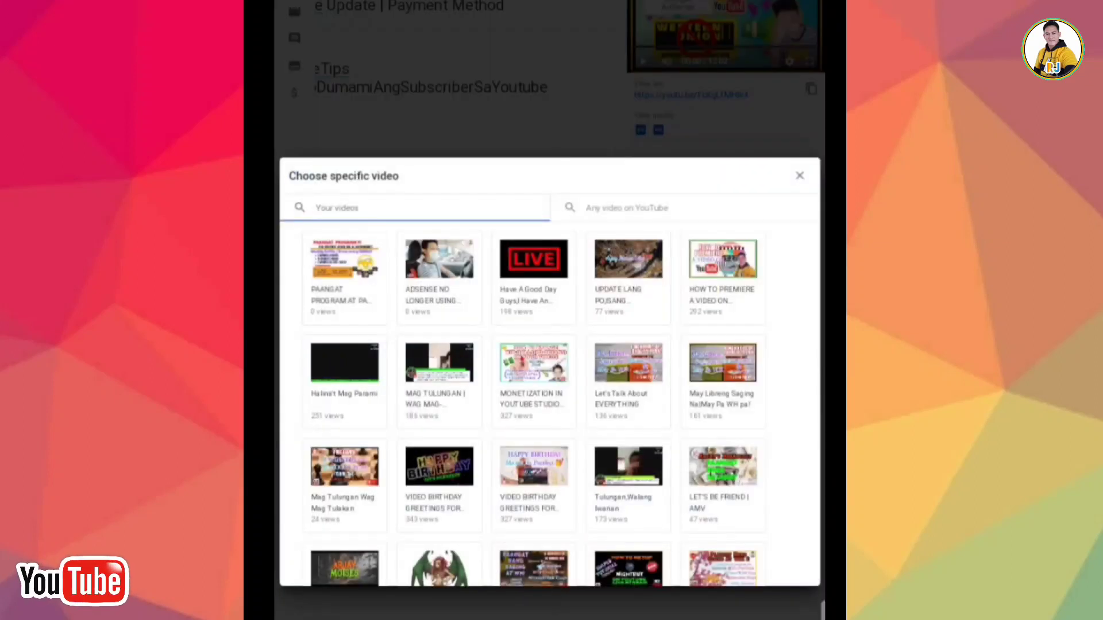
{"action": "scroll", "coordinate": [665, 412], "scroll_direction": "down", "scroll_amount": 2}
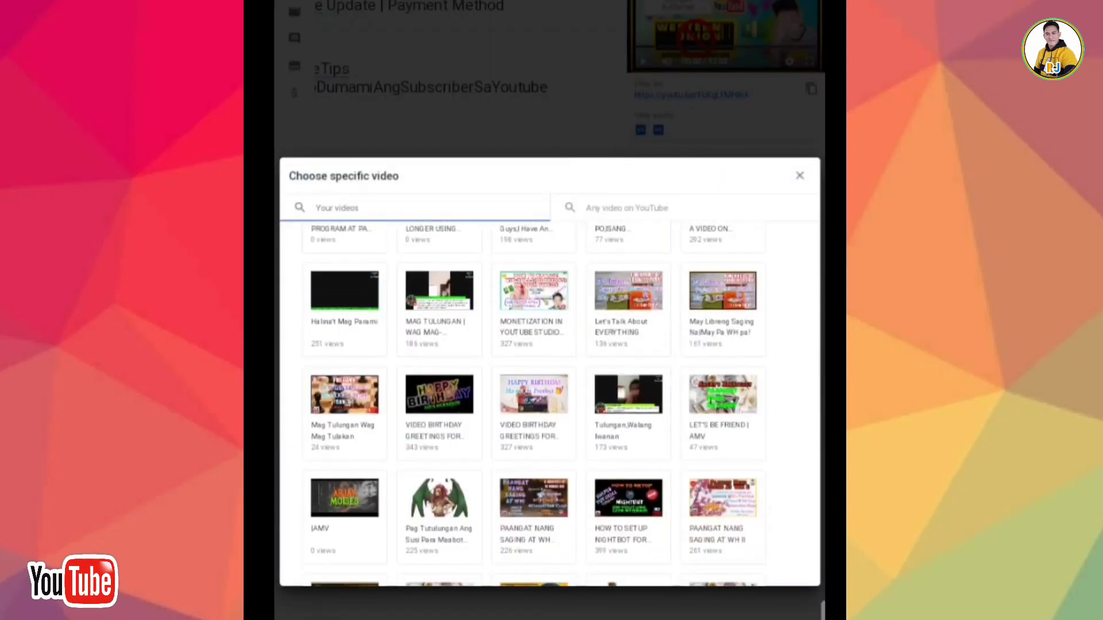
{"action": "left_click", "coordinate": [533, 400]}
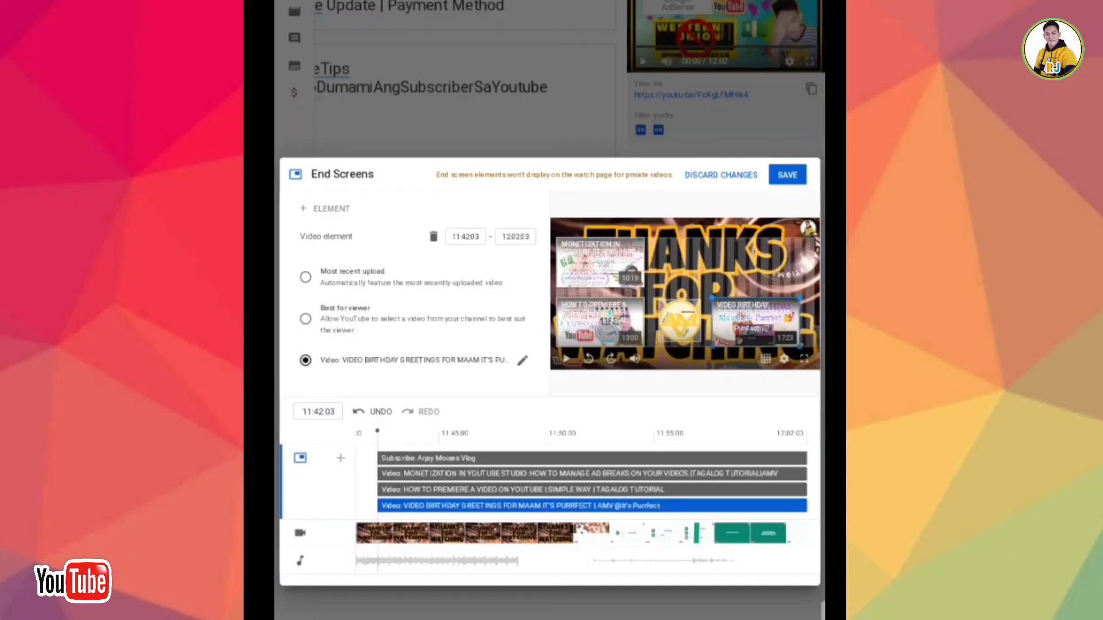
{"action": "left_click_drag", "start_coordinate": [380, 554], "coordinate": [505, 591]}
{"action": "left_click_drag", "start_coordinate": [505, 431], "coordinate": [571, 432]}
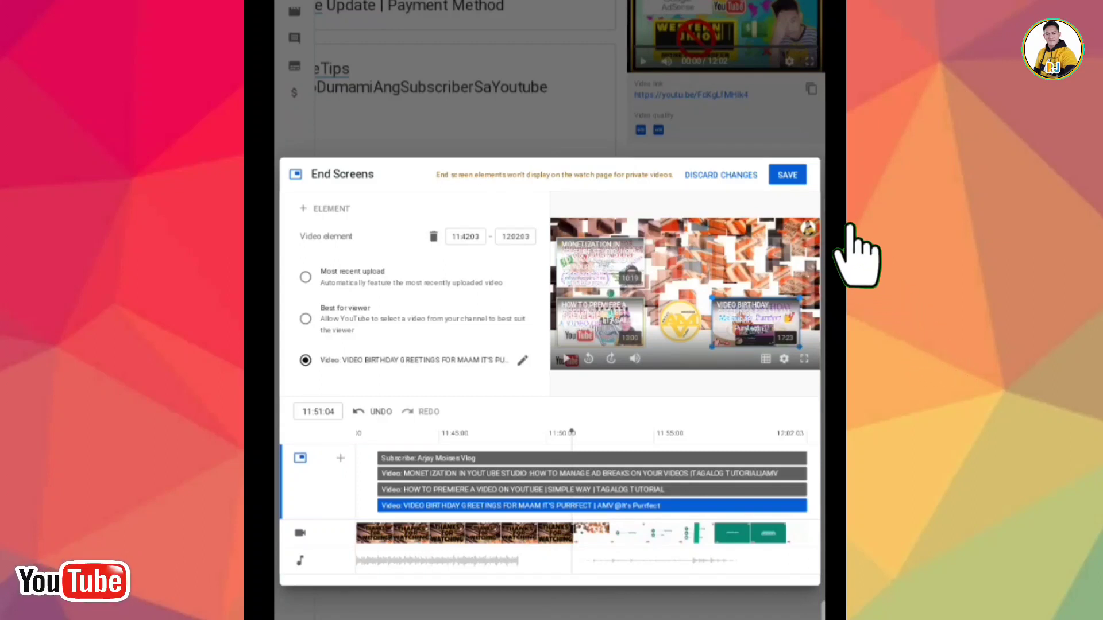
{"action": "left_click", "coordinate": [788, 174]}
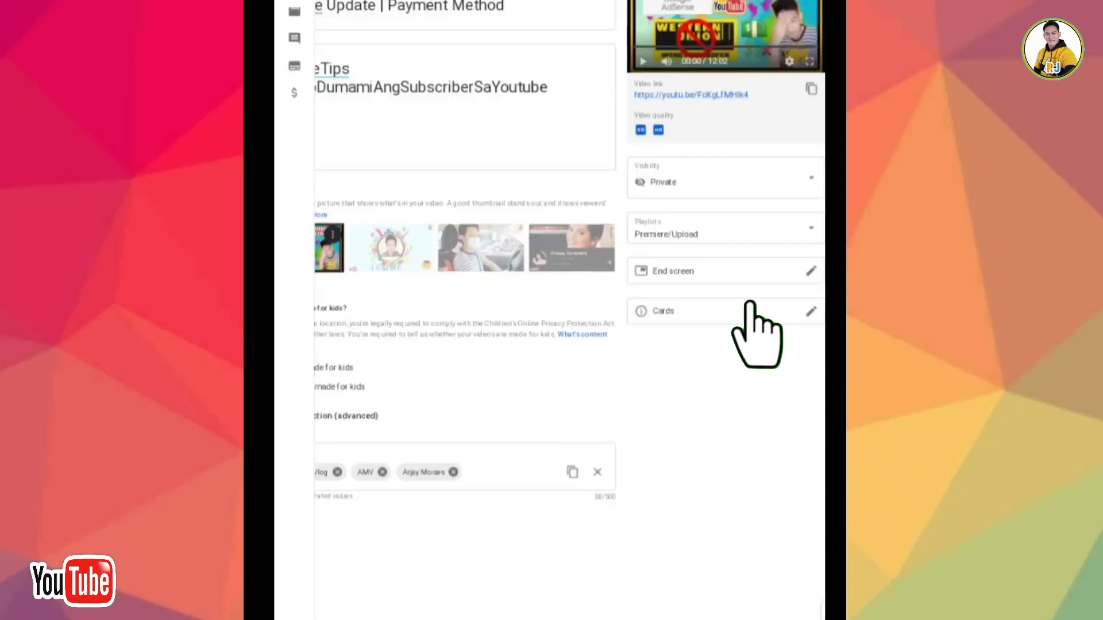
Create a + Video card pointing to the 'HOW TO PREMIERE A VIDEO ON YOUTUBE' tutorial and save
{"action": "left_click", "coordinate": [810, 311]}
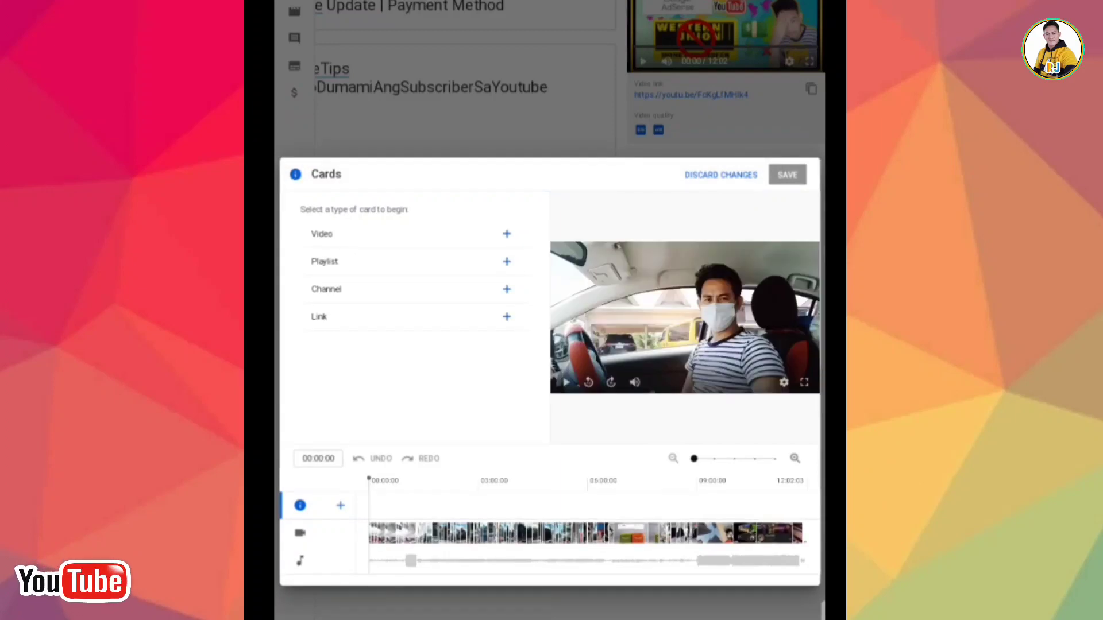
{"action": "left_click", "coordinate": [507, 233]}
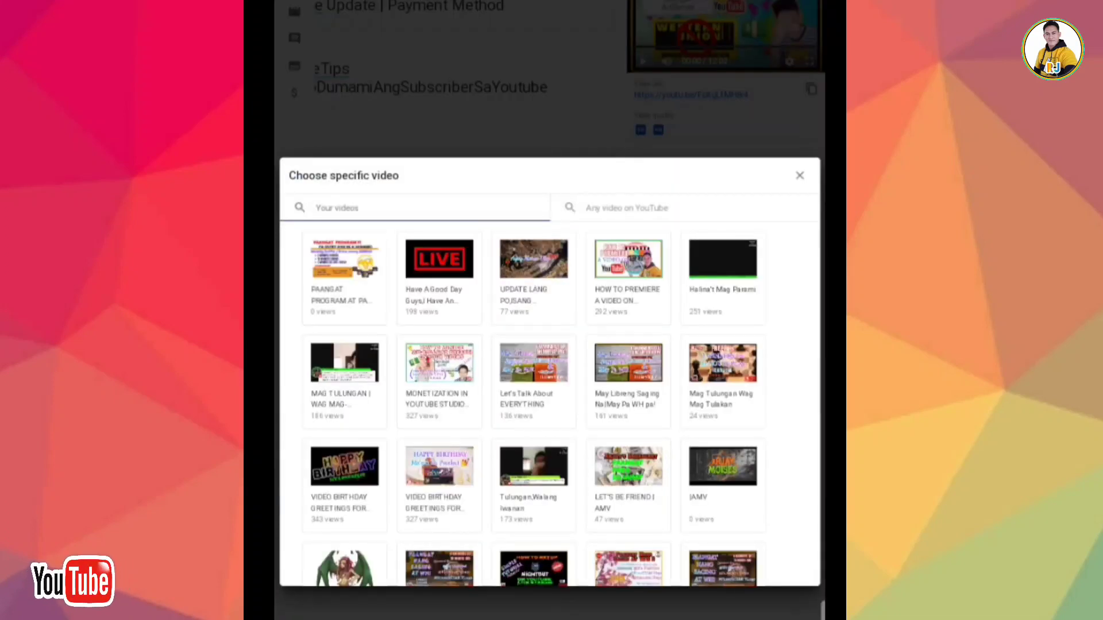
{"action": "left_click", "coordinate": [628, 258]}
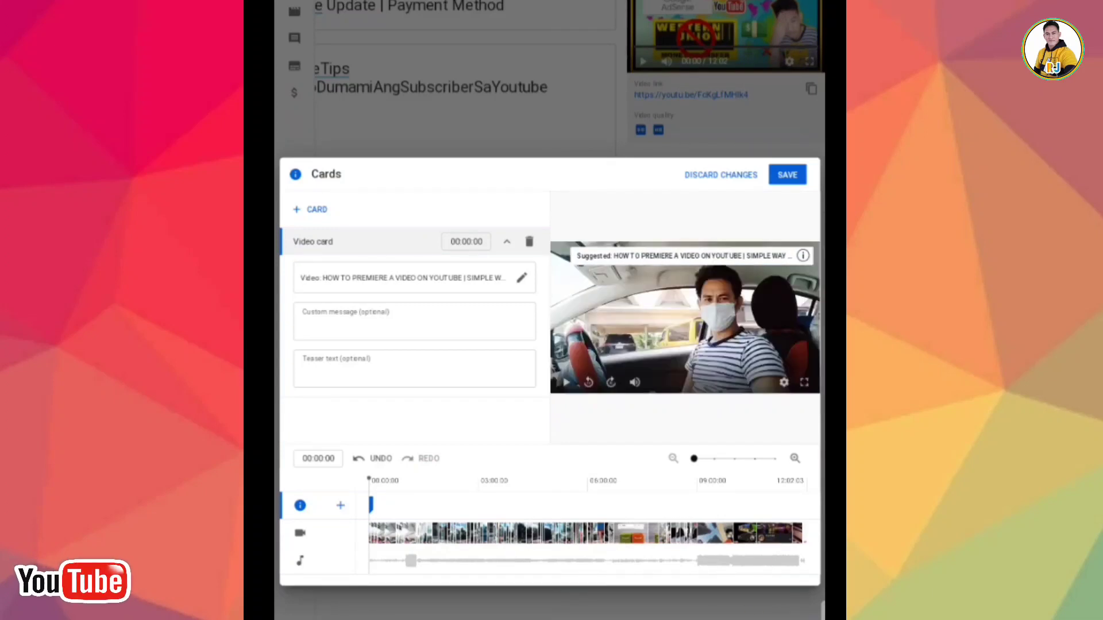
{"action": "left_click", "coordinate": [787, 174]}
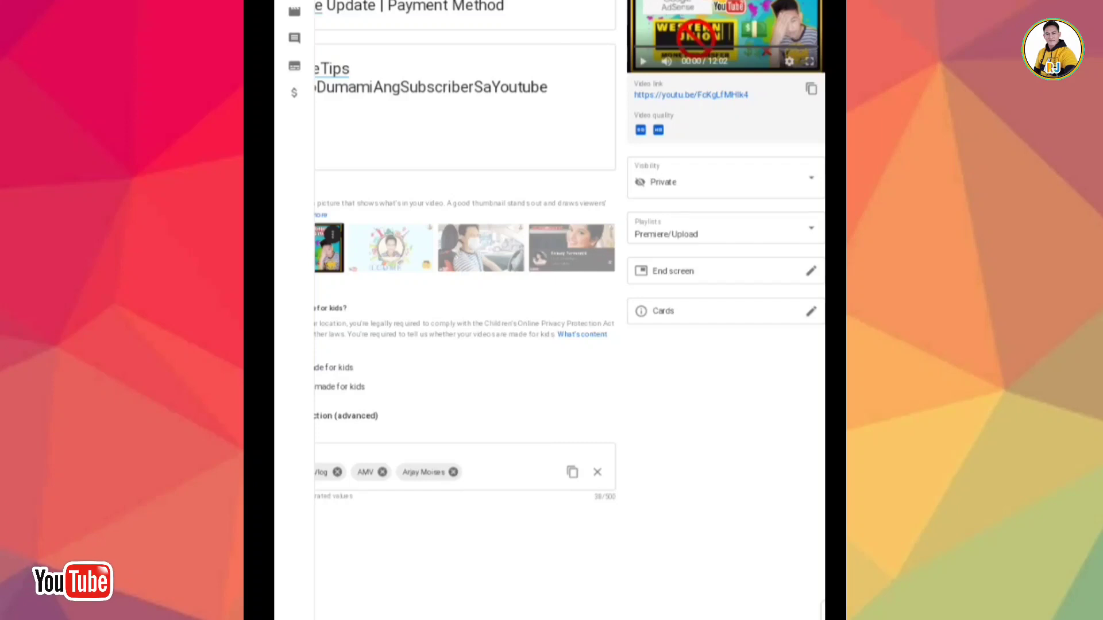
Switch the video's visibility option to Schedule
{"action": "left_click", "coordinate": [682, 451]}
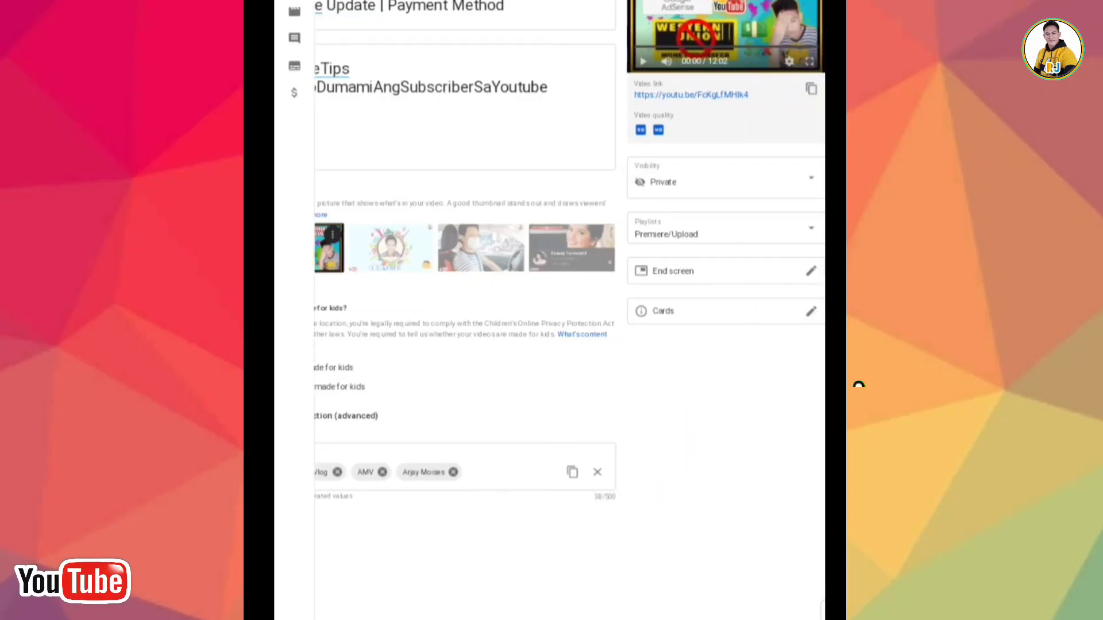
{"action": "left_click", "coordinate": [678, 183]}
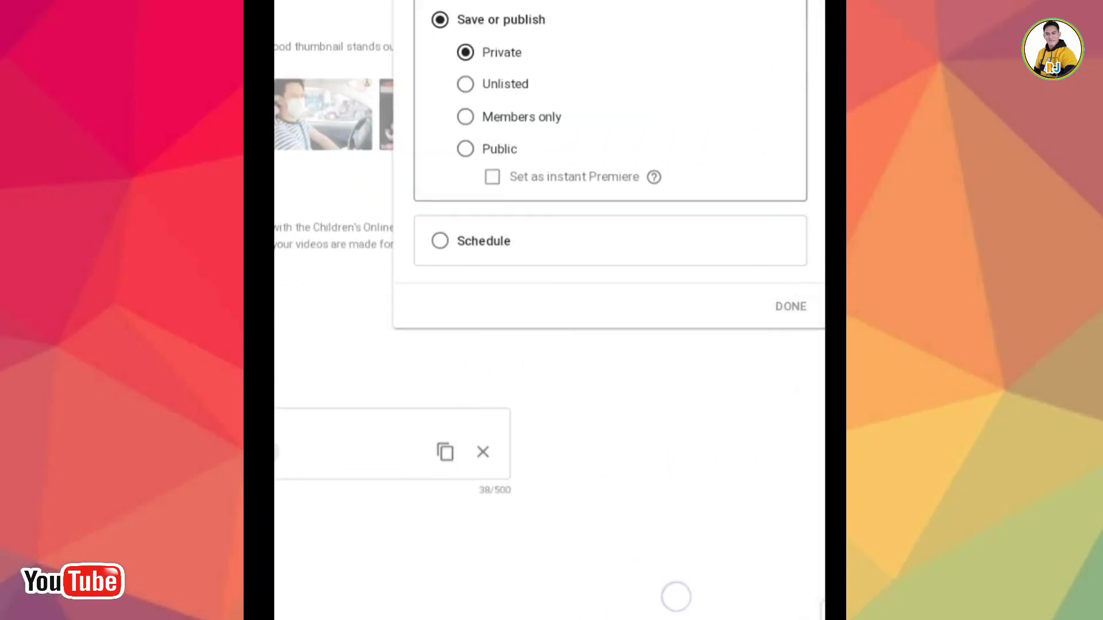
{"action": "left_click", "coordinate": [676, 597]}
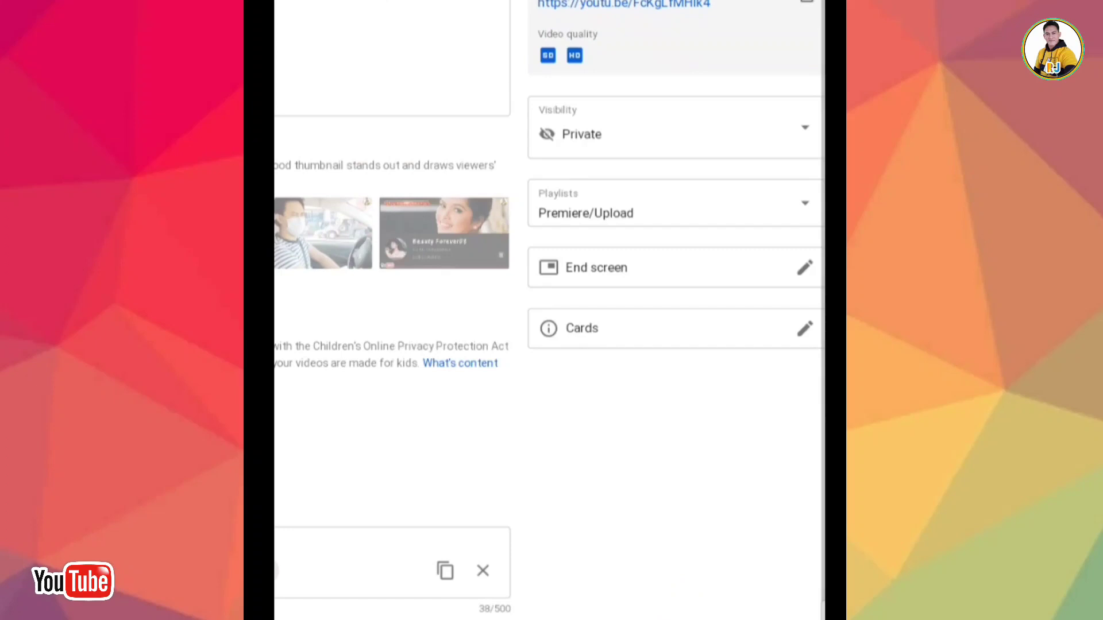
{"action": "left_click", "coordinate": [804, 127]}
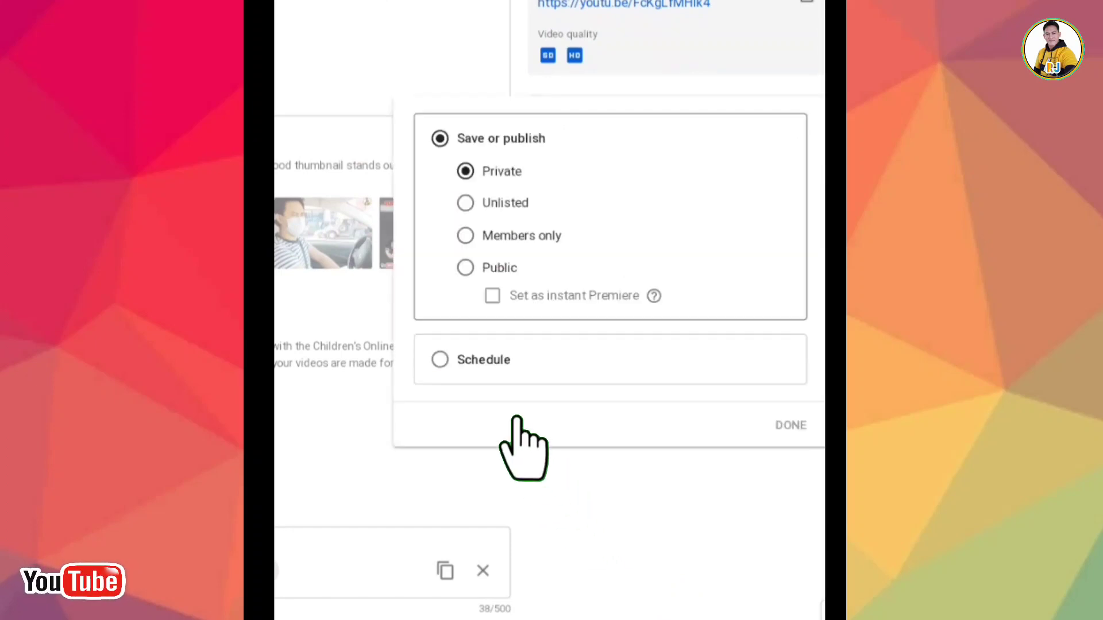
{"action": "left_click", "coordinate": [477, 376]}
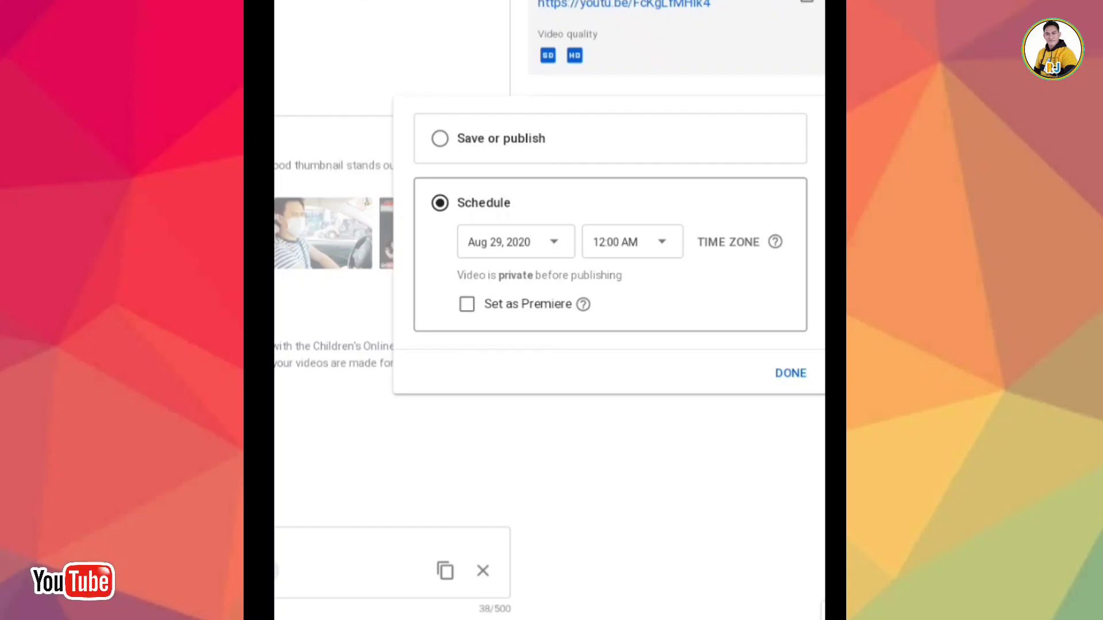
Set the scheduled time to 7:15 PM on Aug 29, 2020, mark it as a Premiere, and confirm
{"action": "left_click", "coordinate": [632, 242]}
{"action": "scroll", "coordinate": [632, 322], "scroll_direction": "down", "scroll_amount": 5}
{"action": "scroll", "coordinate": [632, 322], "scroll_direction": "down", "scroll_amount": 10}
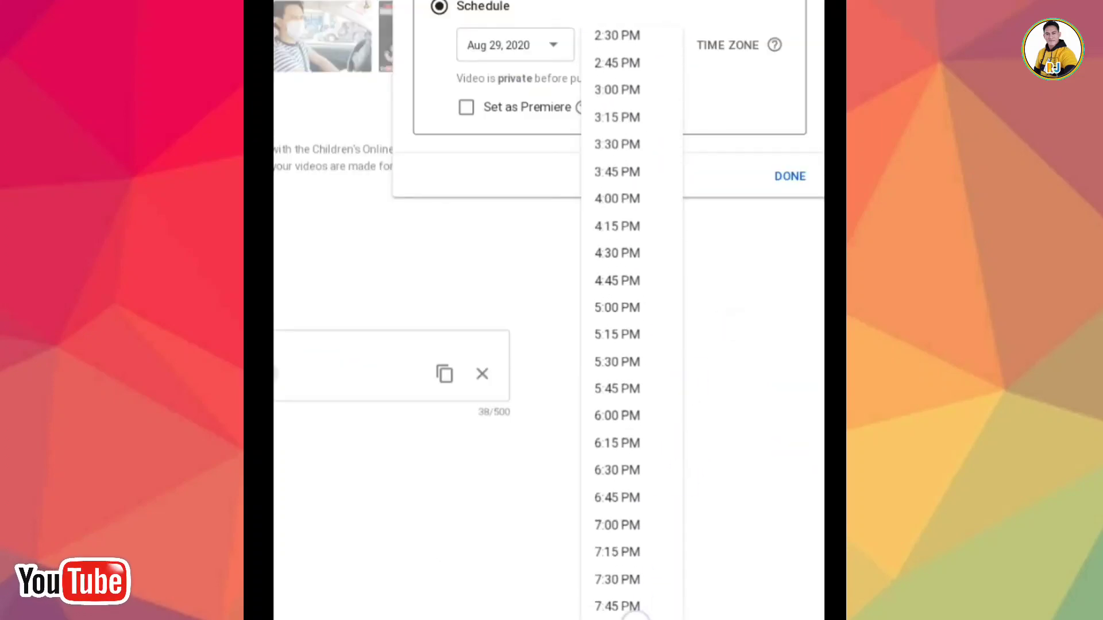
{"action": "scroll", "coordinate": [632, 446], "scroll_direction": "down", "scroll_amount": 1}
{"action": "left_click", "coordinate": [617, 536]}
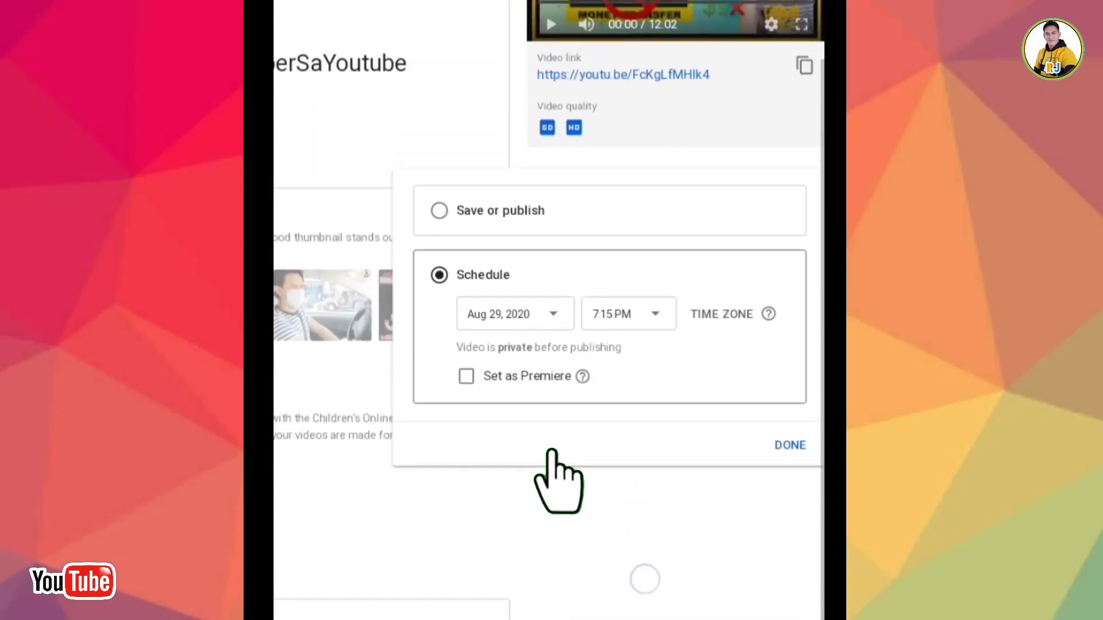
{"action": "left_click", "coordinate": [466, 393]}
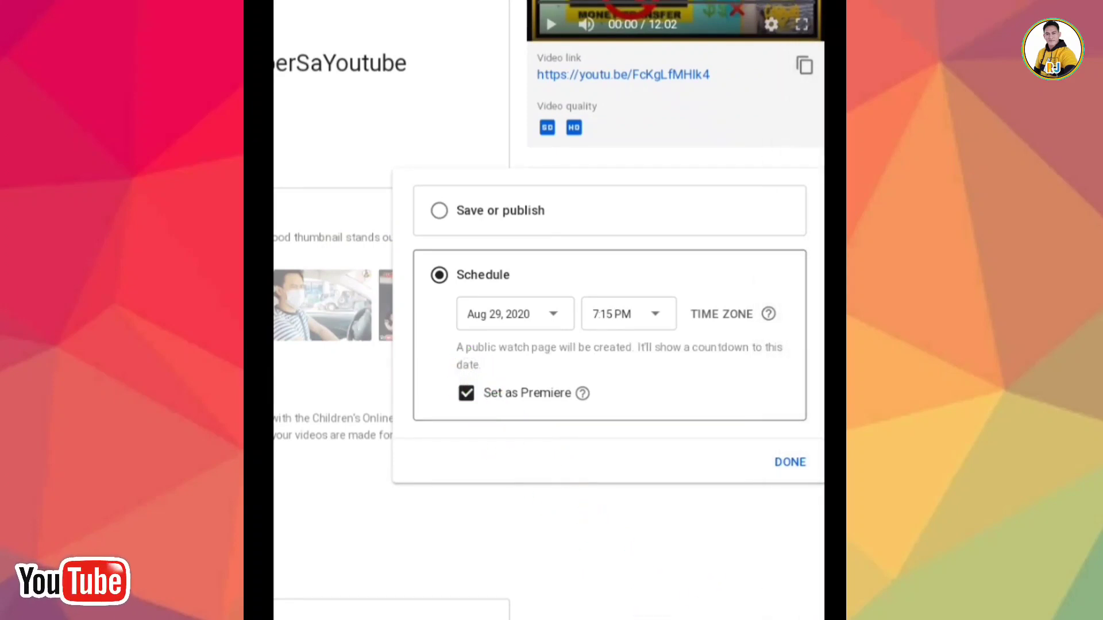
{"action": "left_click", "coordinate": [790, 462]}
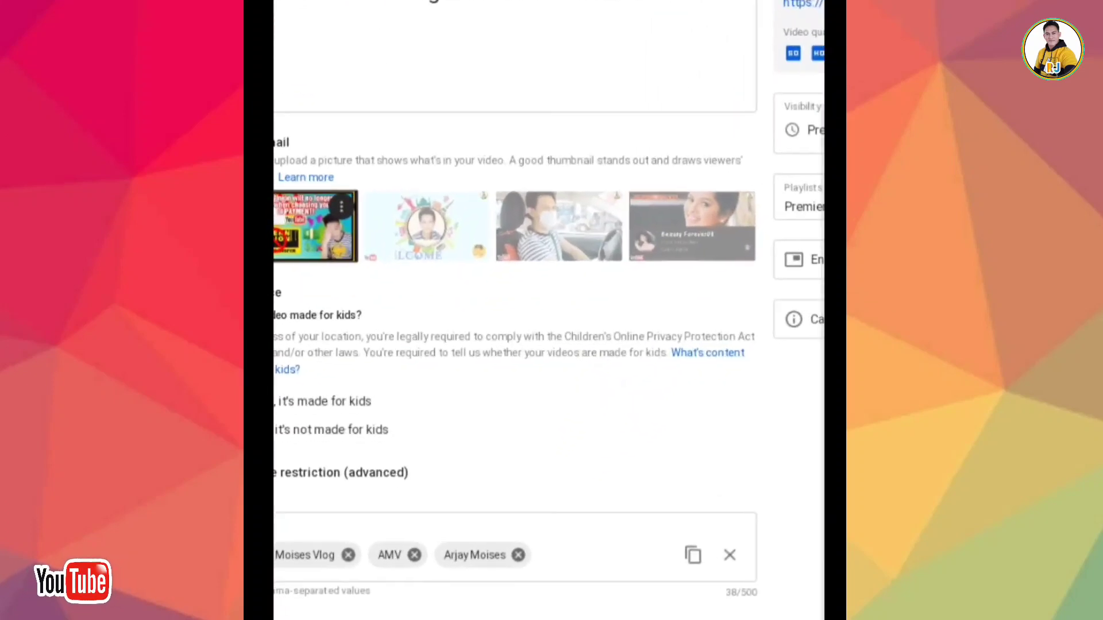
Save the Western Union video's details with its Premiere visibility
{"action": "scroll", "coordinate": [615, 148], "scroll_direction": "up", "scroll_amount": 5}
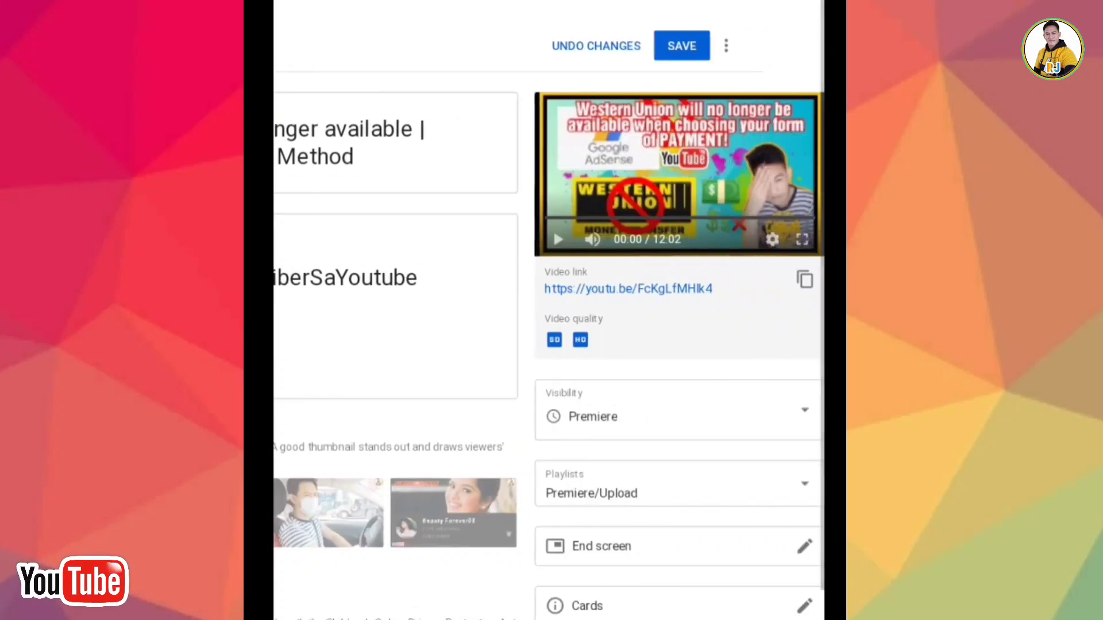
{"action": "left_click", "coordinate": [684, 46]}
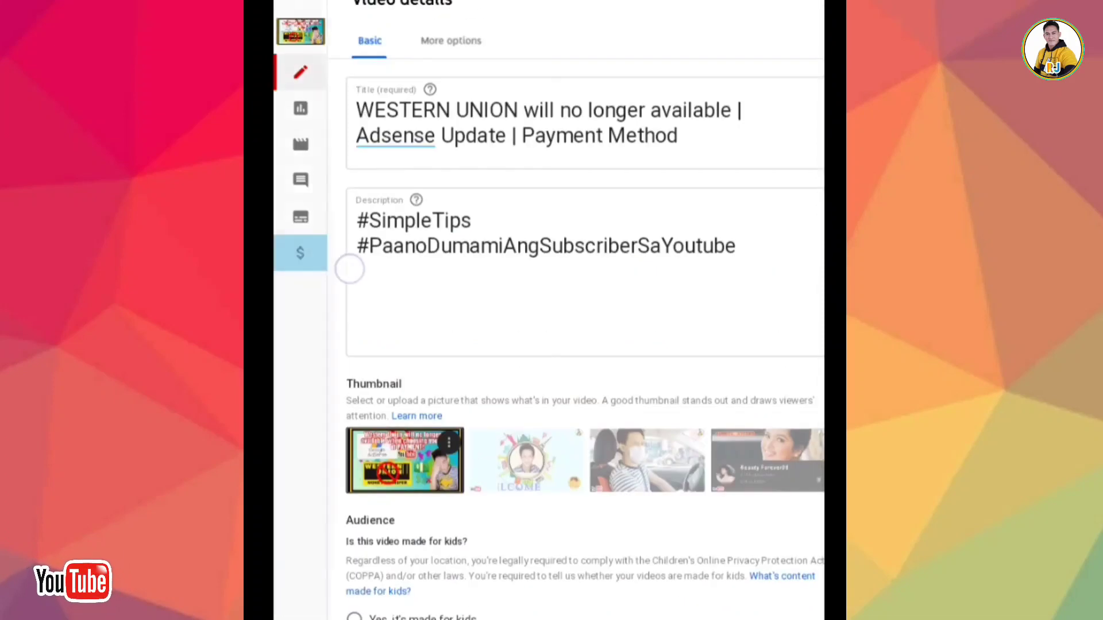
Enable skippable video ads in the video's monetization settings, leaving mid-roll placement checked
{"action": "left_click", "coordinate": [300, 253]}
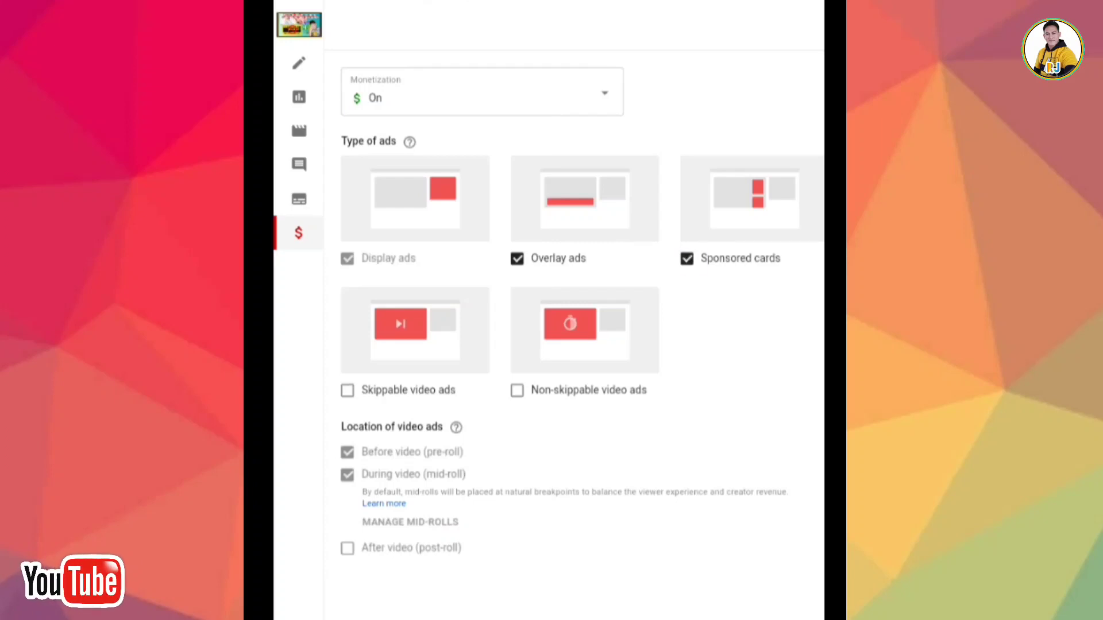
{"action": "left_click", "coordinate": [347, 390]}
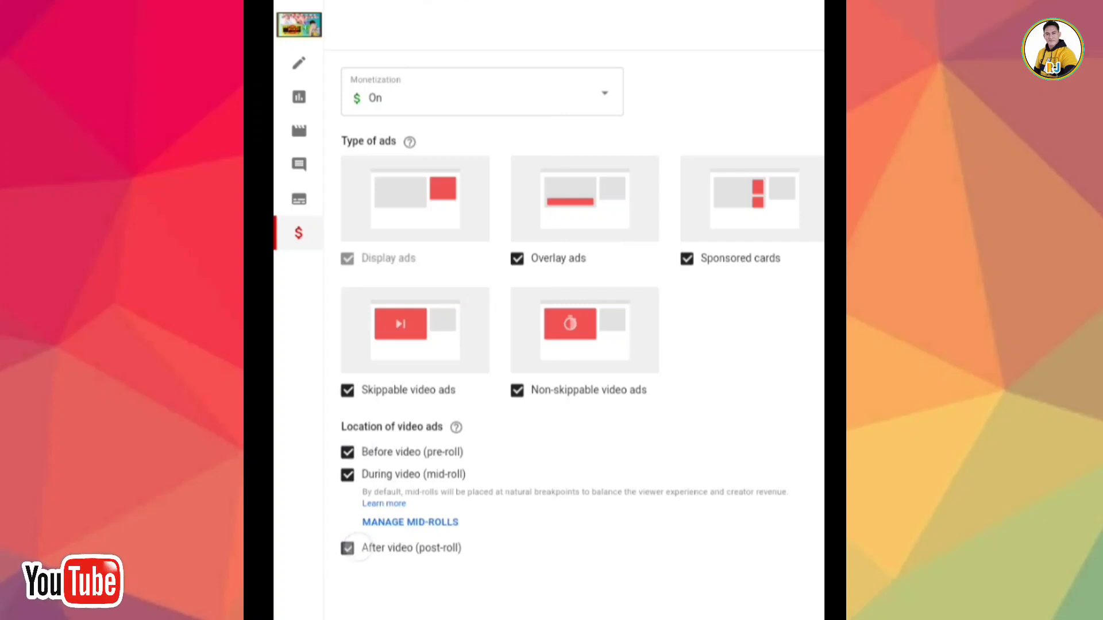
{"action": "left_click", "coordinate": [347, 474]}
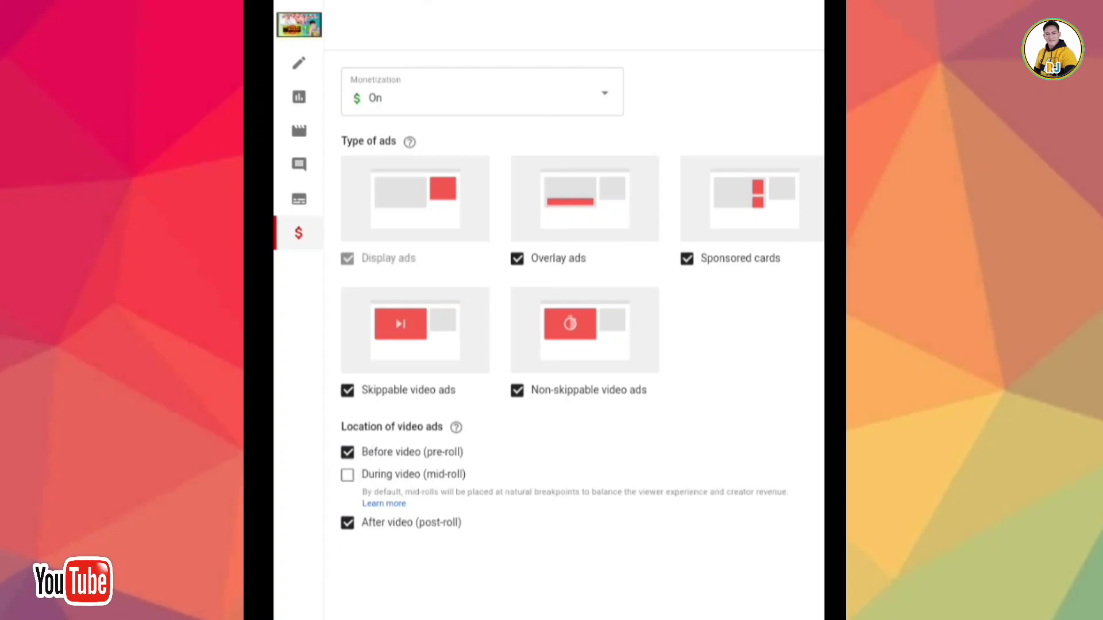
{"action": "left_click", "coordinate": [347, 475]}
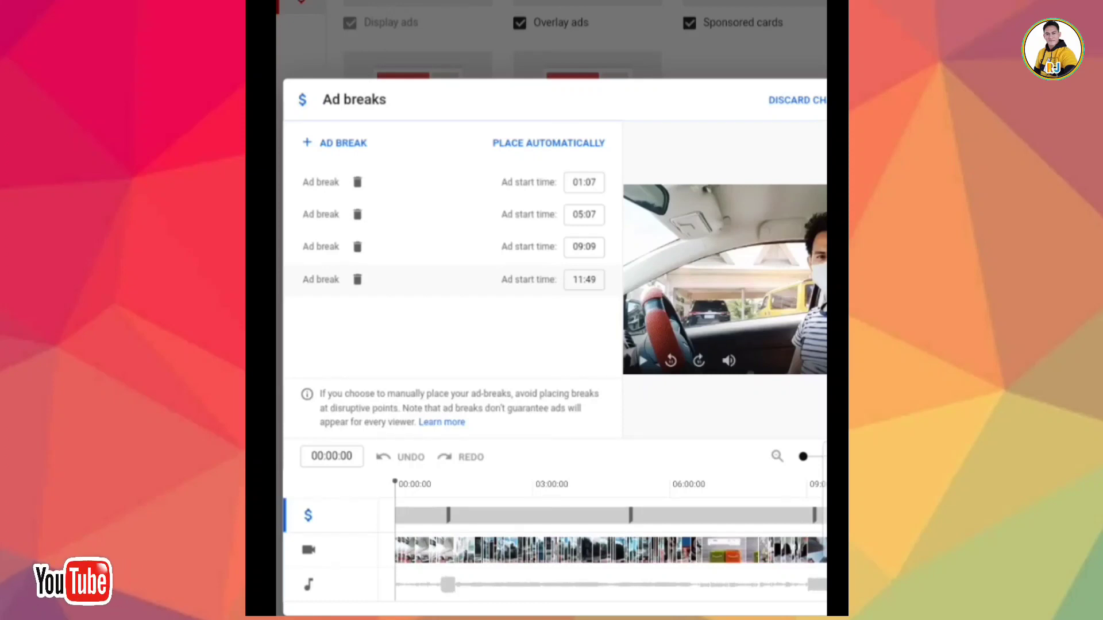
Delete all four existing ad breaks, including the last one at 11:49
{"action": "left_click", "coordinate": [357, 182]}
{"action": "left_click", "coordinate": [358, 182]}
{"action": "left_click", "coordinate": [357, 182]}
{"action": "left_click", "coordinate": [358, 182]}
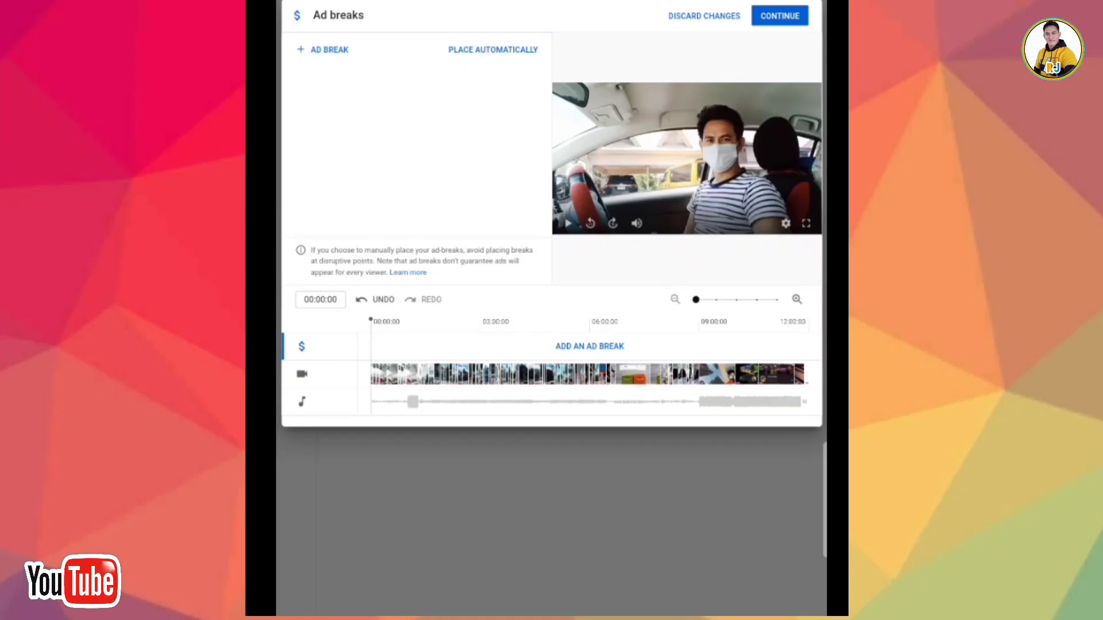
Add new ad breaks at 00:00, 01:01, 03:01 and 06:00 along the timeline
{"action": "left_click", "coordinate": [324, 50]}
{"action": "left_click_drag", "start_coordinate": [413, 402], "coordinate": [409, 449]}
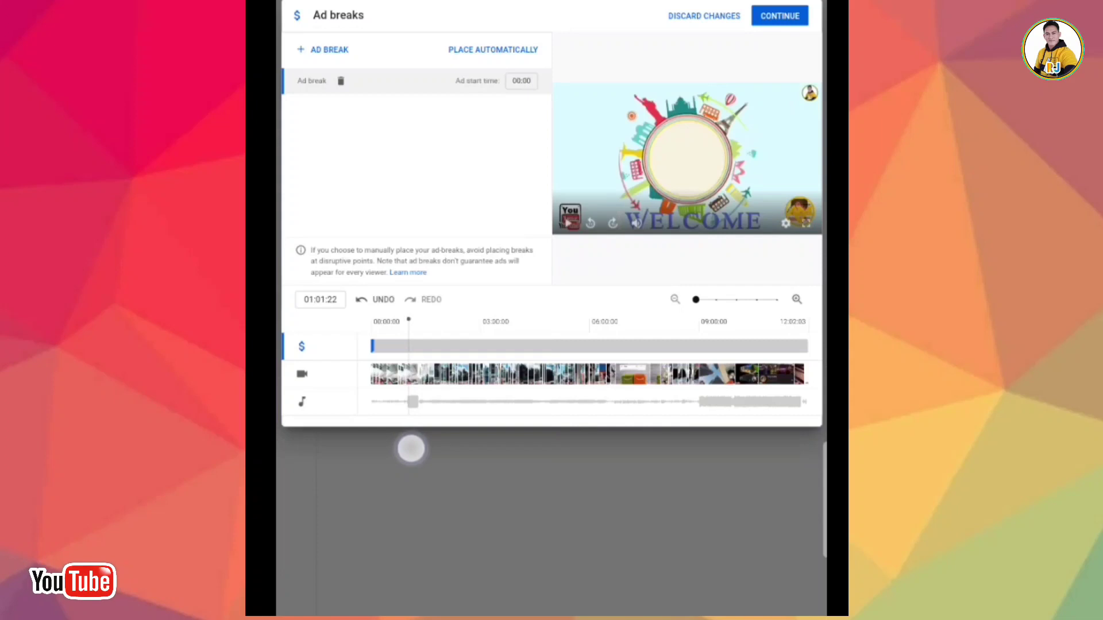
{"action": "left_click", "coordinate": [325, 50]}
{"action": "mouse_move", "coordinate": [414, 413]}
{"action": "left_mouse_down"}
{"action": "mouse_move", "coordinate": [490, 449]}
{"action": "mouse_move", "coordinate": [495, 472]}
{"action": "left_mouse_up"}
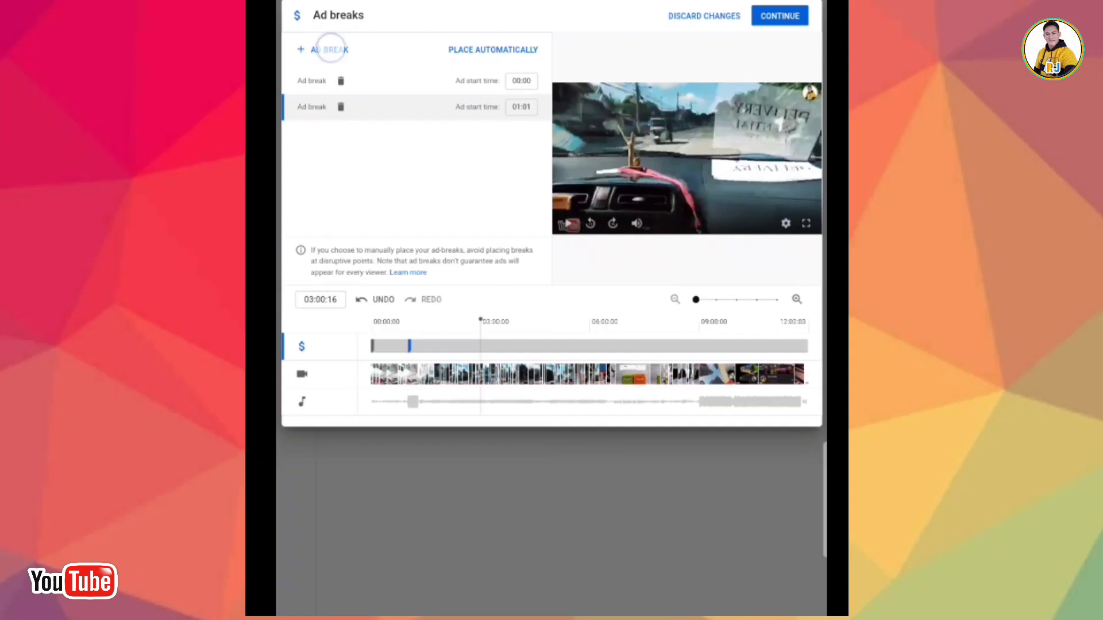
{"action": "left_click", "coordinate": [331, 49]}
{"action": "mouse_move", "coordinate": [480, 411]}
{"action": "left_mouse_down"}
{"action": "mouse_move", "coordinate": [586, 448]}
{"action": "mouse_move", "coordinate": [598, 467]}
{"action": "left_mouse_up"}
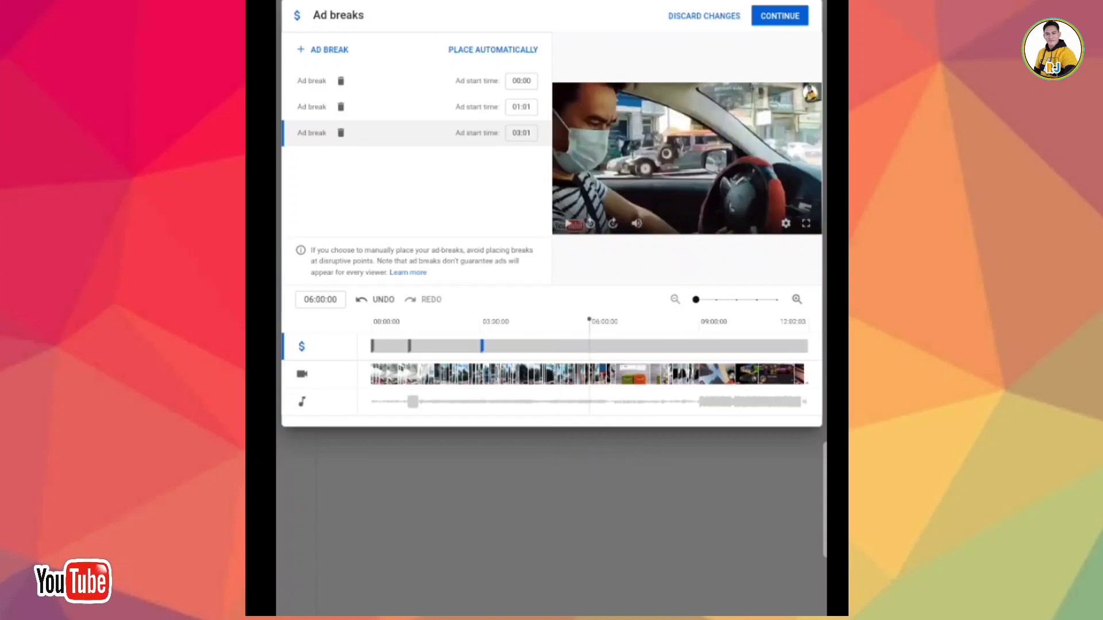
{"action": "left_click", "coordinate": [324, 50]}
{"action": "mouse_move", "coordinate": [629, 433]}
{"action": "left_mouse_down"}
{"action": "mouse_move", "coordinate": [695, 448]}
{"action": "mouse_move", "coordinate": [685, 449]}
{"action": "left_mouse_up"}
Remove the extra 03:01 and 06:00 breaks, leaving 00:00 and 01:01, with the playhead near three minutes
{"action": "left_click", "coordinate": [567, 418]}
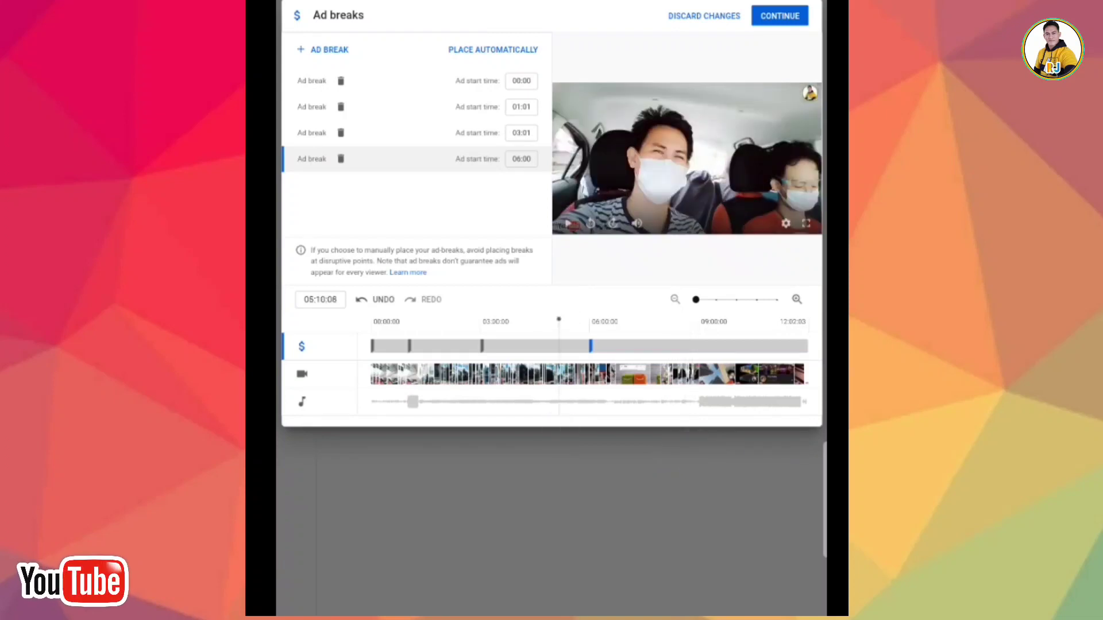
{"action": "left_click", "coordinate": [341, 132]}
{"action": "left_click", "coordinate": [341, 133]}
{"action": "left_click_drag", "start_coordinate": [556, 410], "coordinate": [477, 500]}
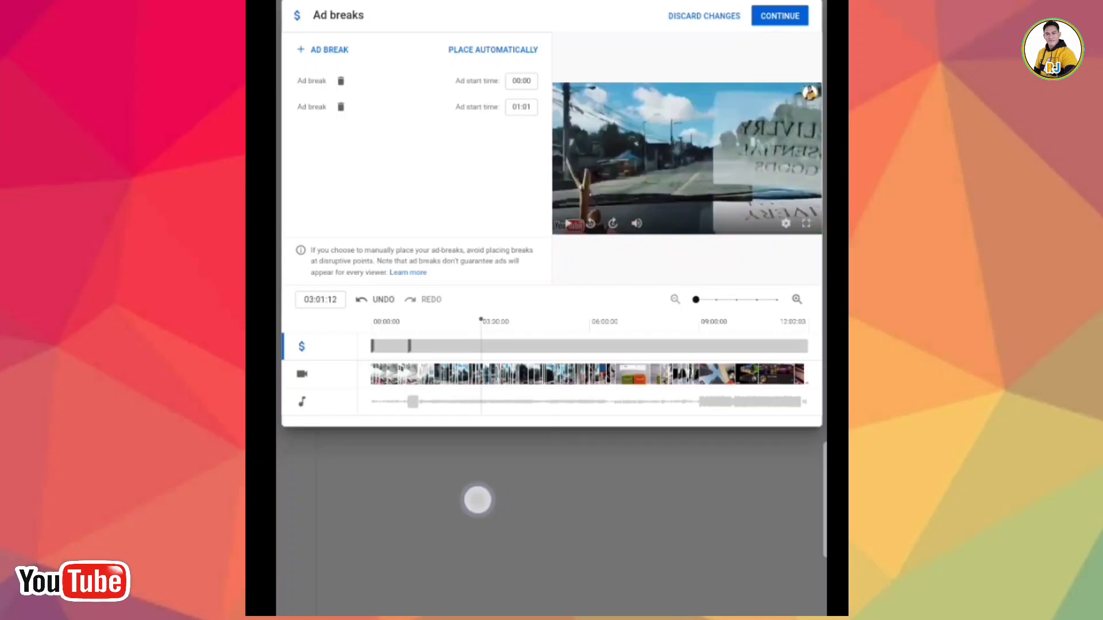
Add ad breaks at 03:01, 05:01, 07:00, 09:01, 11:04 and near the video's end
{"action": "left_click", "coordinate": [323, 49]}
{"action": "mouse_move", "coordinate": [483, 421]}
{"action": "left_mouse_down"}
{"action": "mouse_move", "coordinate": [559, 445]}
{"action": "mouse_move", "coordinate": [596, 434]}
{"action": "mouse_move", "coordinate": [632, 460]}
{"action": "left_mouse_up"}
{"action": "left_click", "coordinate": [336, 49]}
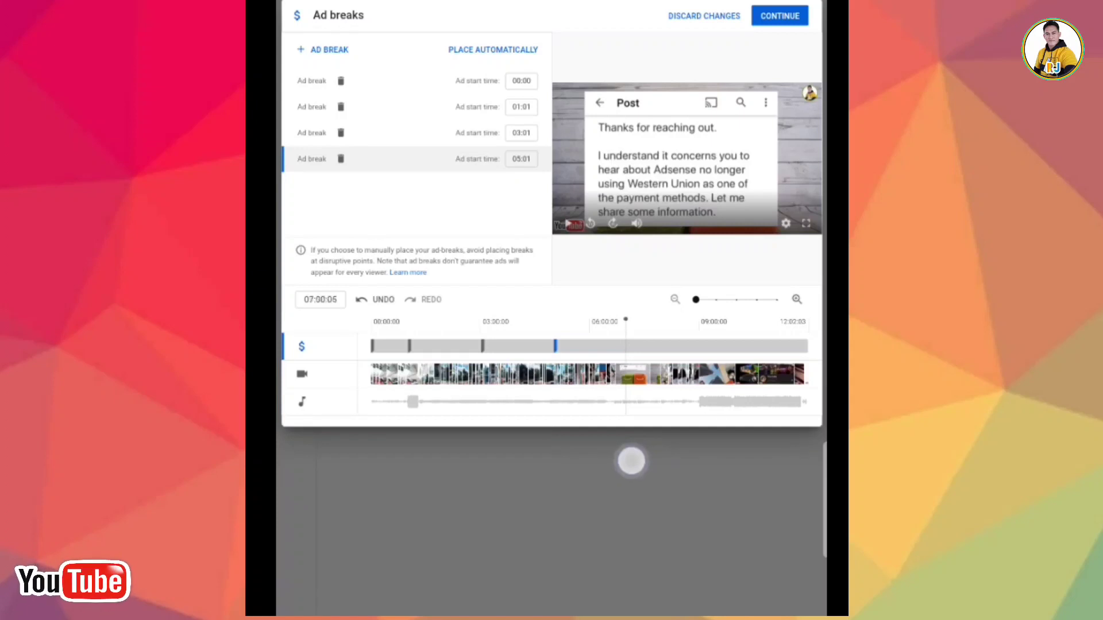
{"action": "left_click", "coordinate": [336, 49]}
{"action": "left_click_drag", "start_coordinate": [632, 418], "coordinate": [707, 435]}
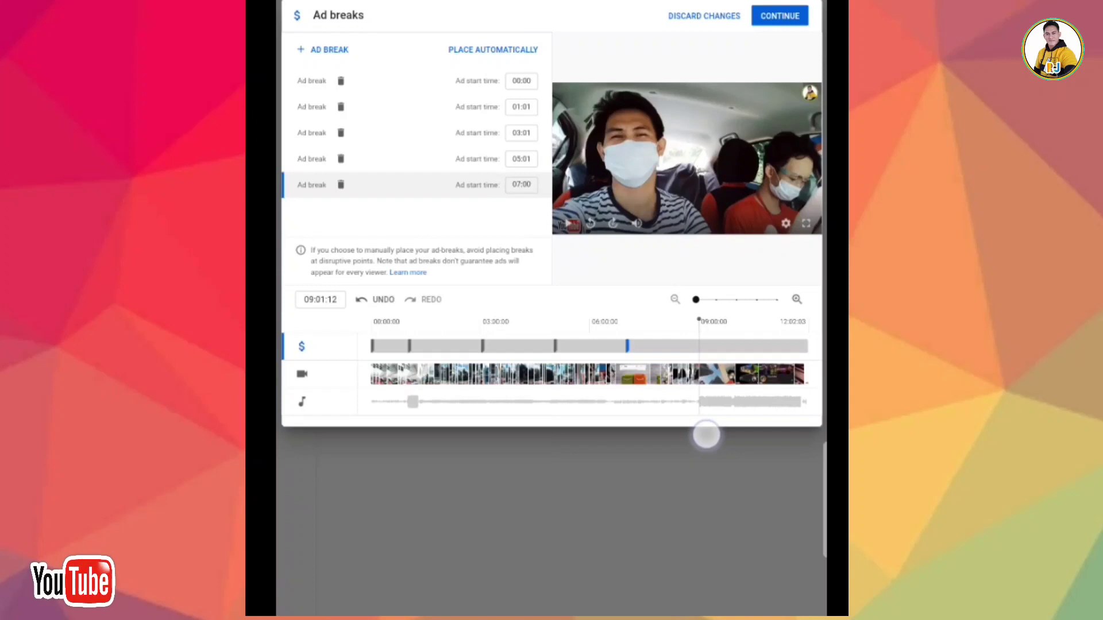
{"action": "left_click", "coordinate": [325, 50]}
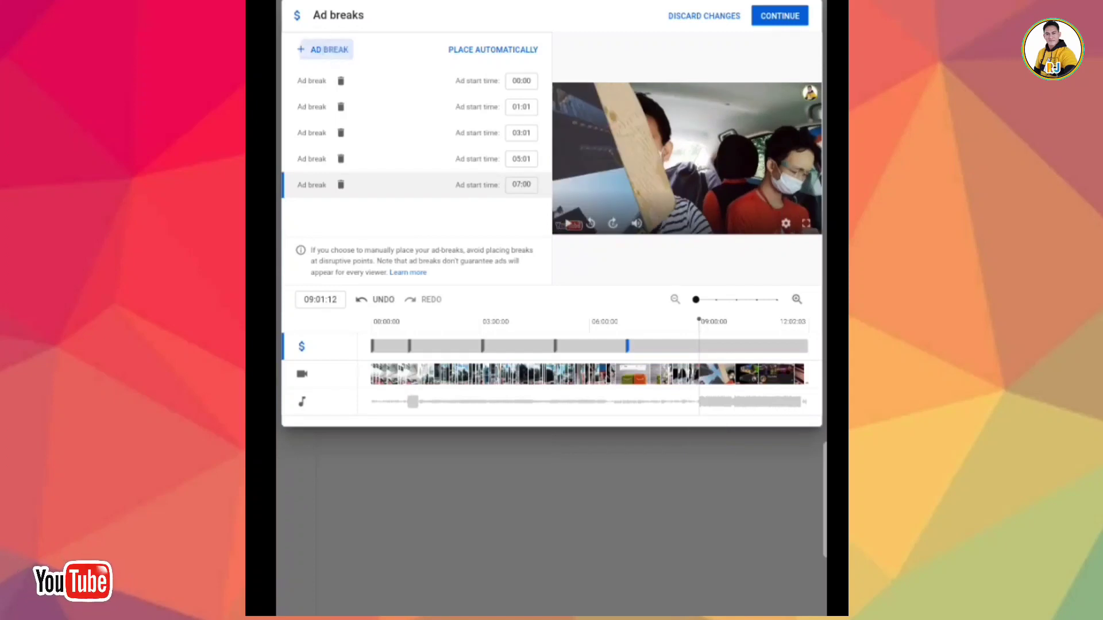
{"action": "mouse_move", "coordinate": [734, 426]}
{"action": "left_mouse_down"}
{"action": "mouse_move", "coordinate": [797, 431]}
{"action": "mouse_move", "coordinate": [773, 449]}
{"action": "mouse_move", "coordinate": [799, 447]}
{"action": "mouse_move", "coordinate": [793, 421]}
{"action": "mouse_move", "coordinate": [807, 416]}
{"action": "left_mouse_up"}
{"action": "left_click", "coordinate": [329, 50]}
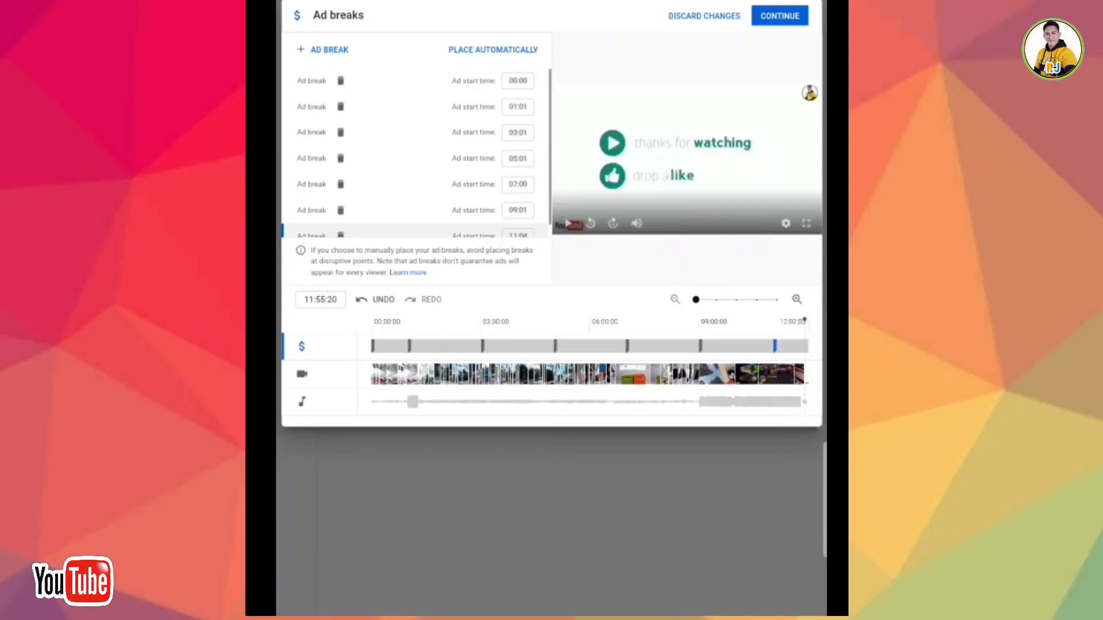
{"action": "left_click", "coordinate": [323, 49]}
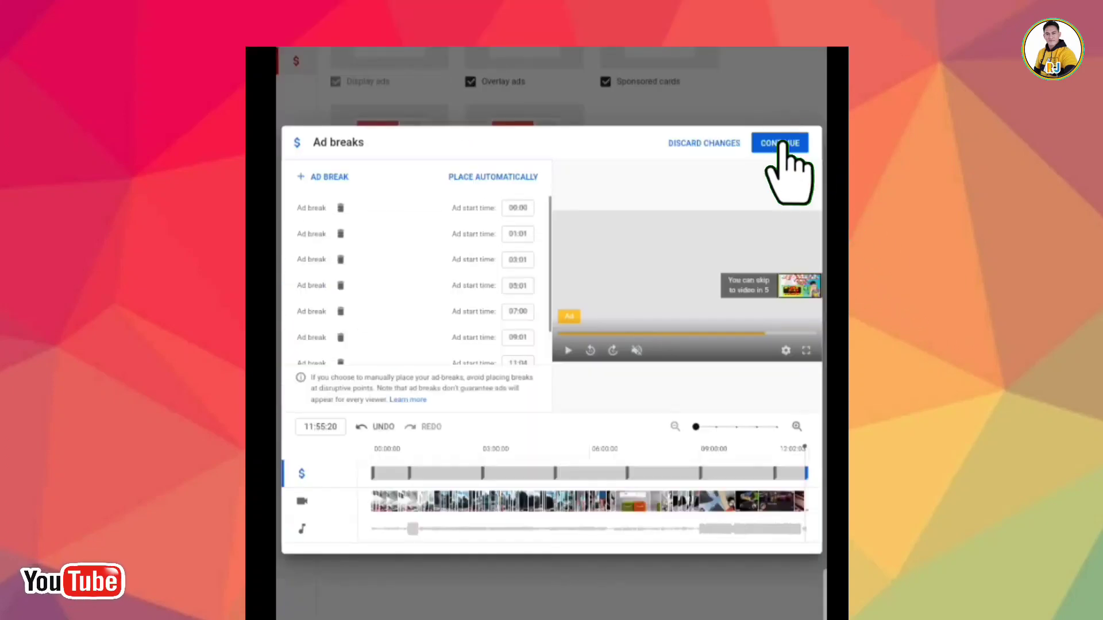
Confirm the ad breaks, save the video monetization settings, and return to Video details
{"action": "left_click", "coordinate": [783, 144]}
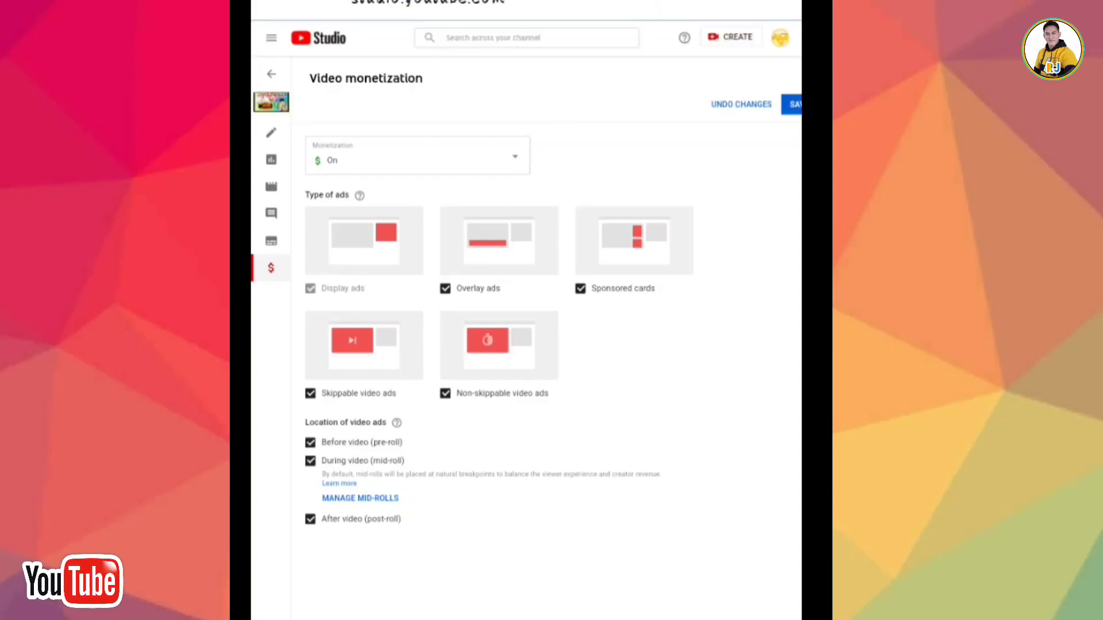
{"action": "left_click_drag", "start_coordinate": [664, 572], "coordinate": [634, 572]}
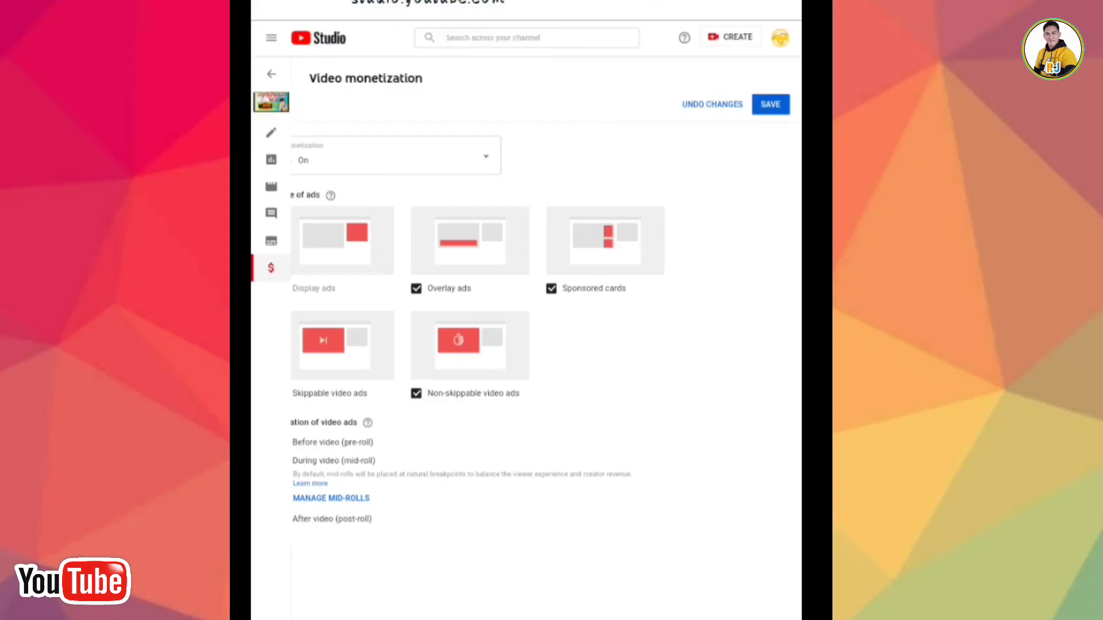
{"action": "left_click", "coordinate": [749, 590]}
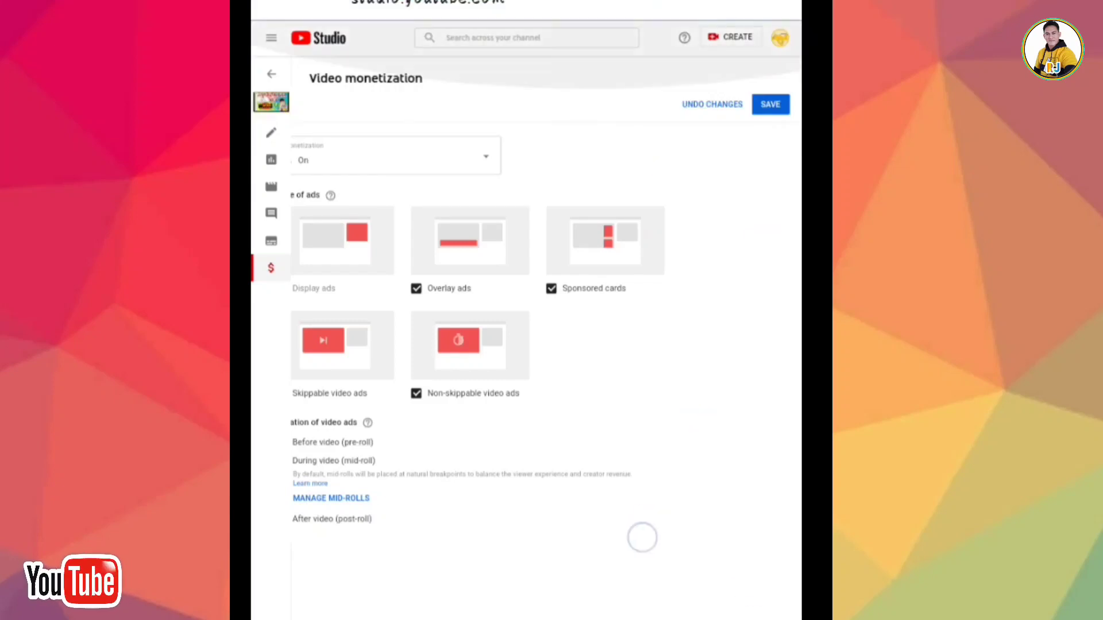
{"action": "left_click", "coordinate": [771, 104]}
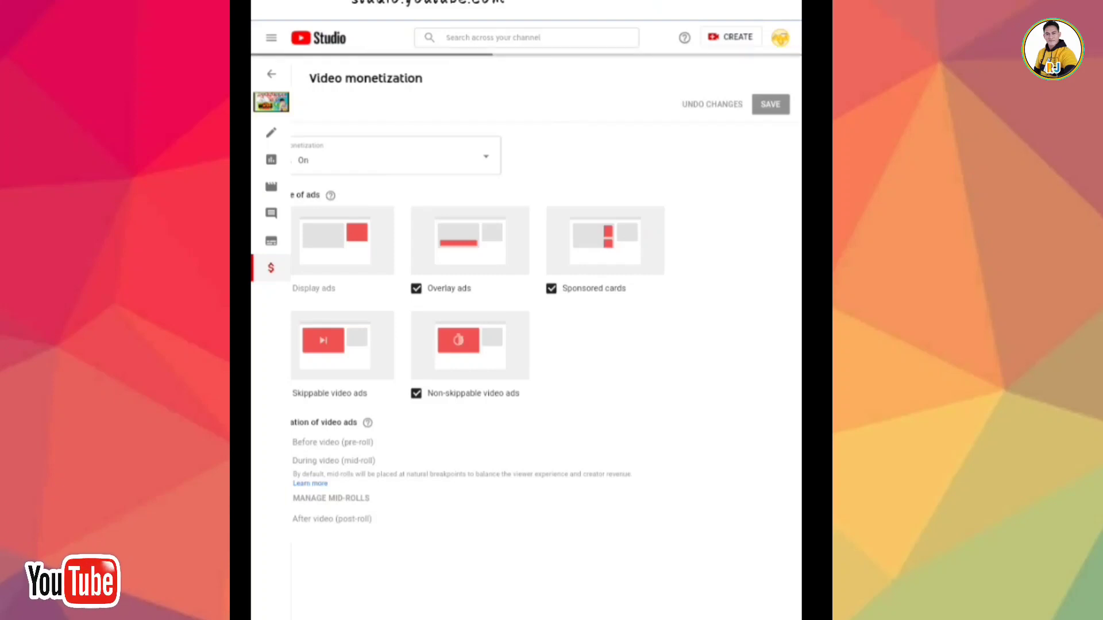
{"action": "scroll", "coordinate": [665, 439], "scroll_direction": "down", "scroll_amount": 2}
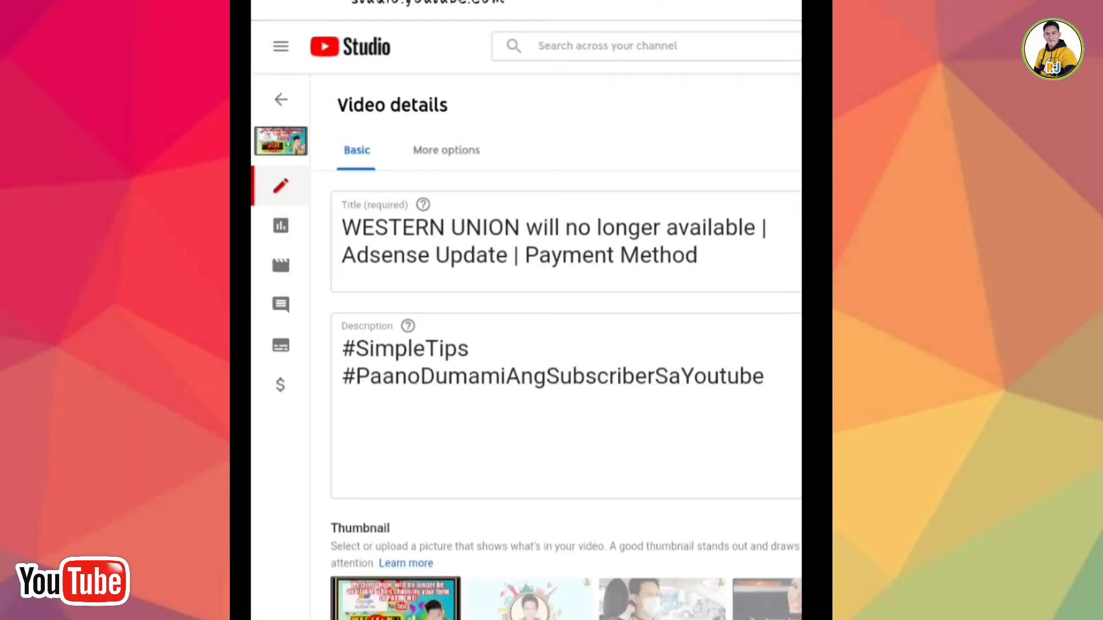
Go to the channel's Content video list from the sidebar
{"action": "left_click", "coordinate": [281, 100]}
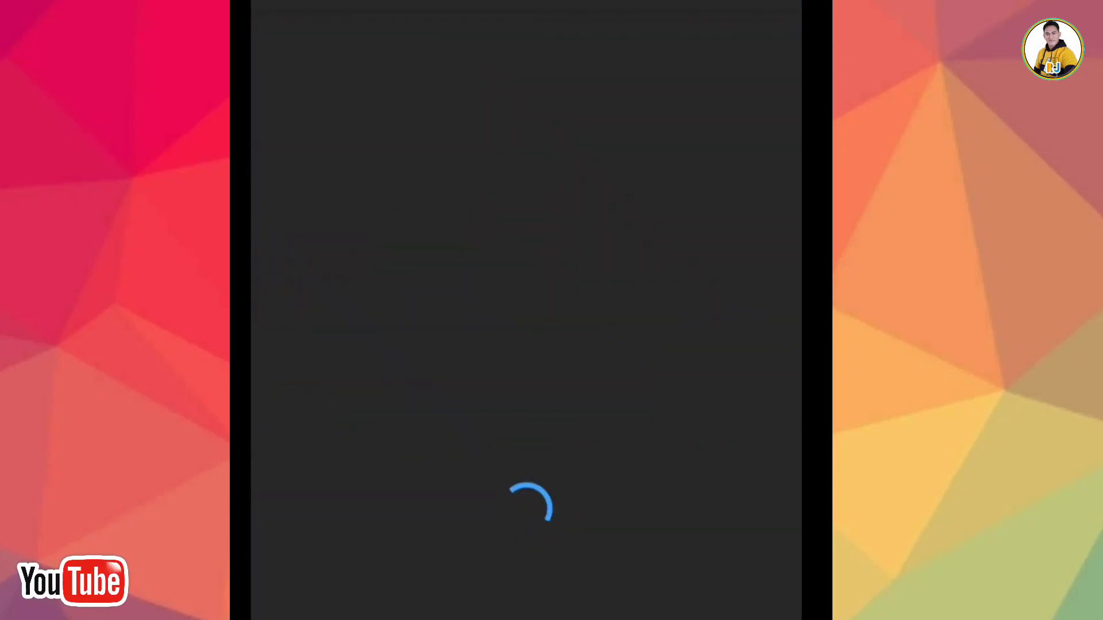
Open the Western Union premiere from the channel's Uploads and show its live chat
{"action": "scroll", "coordinate": [572, 586], "scroll_direction": "down", "scroll_amount": 7}
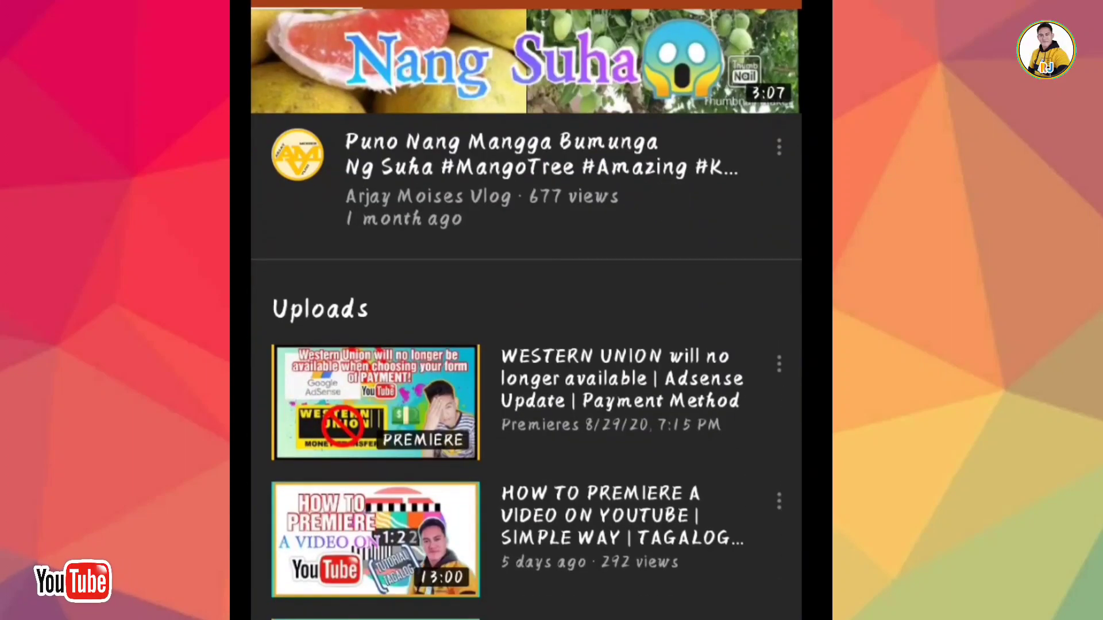
{"action": "left_click", "coordinate": [638, 392]}
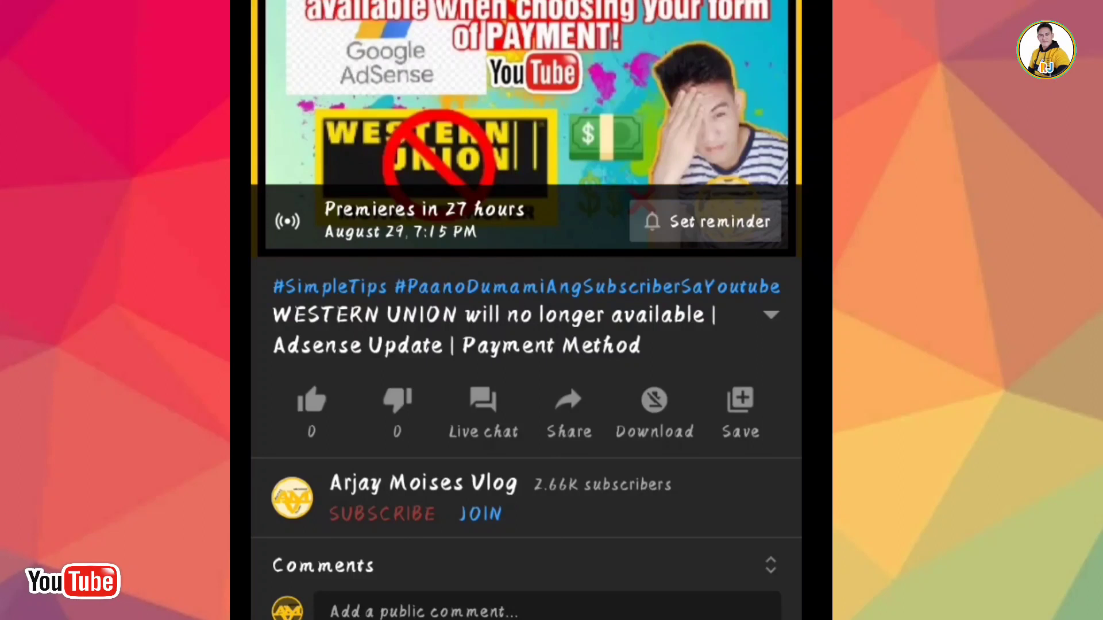
{"action": "left_click", "coordinate": [483, 401]}
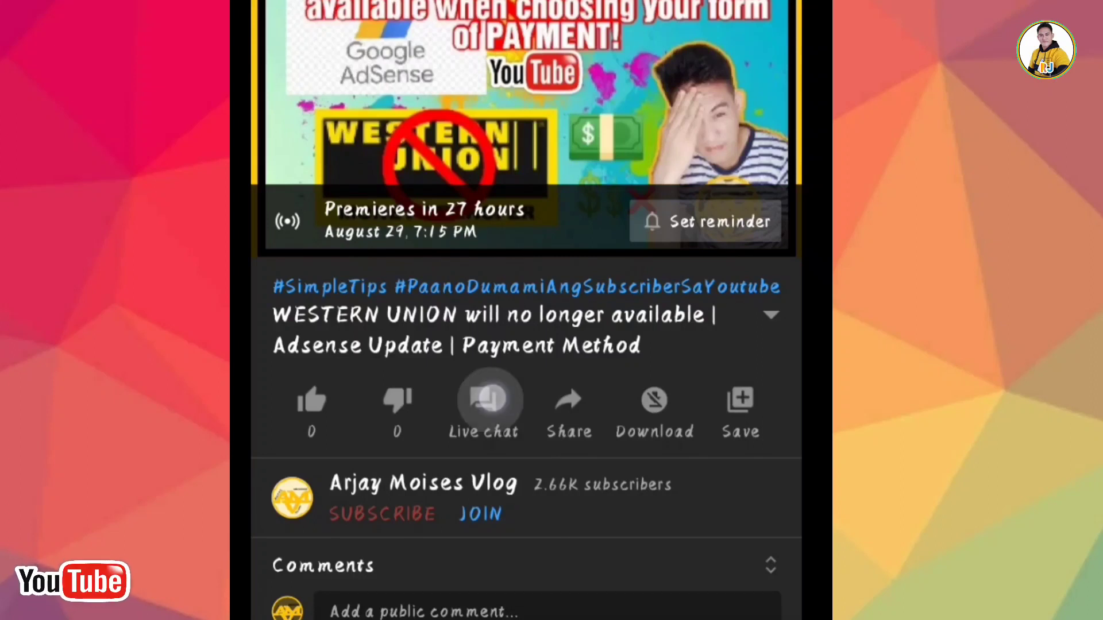
{"action": "left_click", "coordinate": [770, 297]}
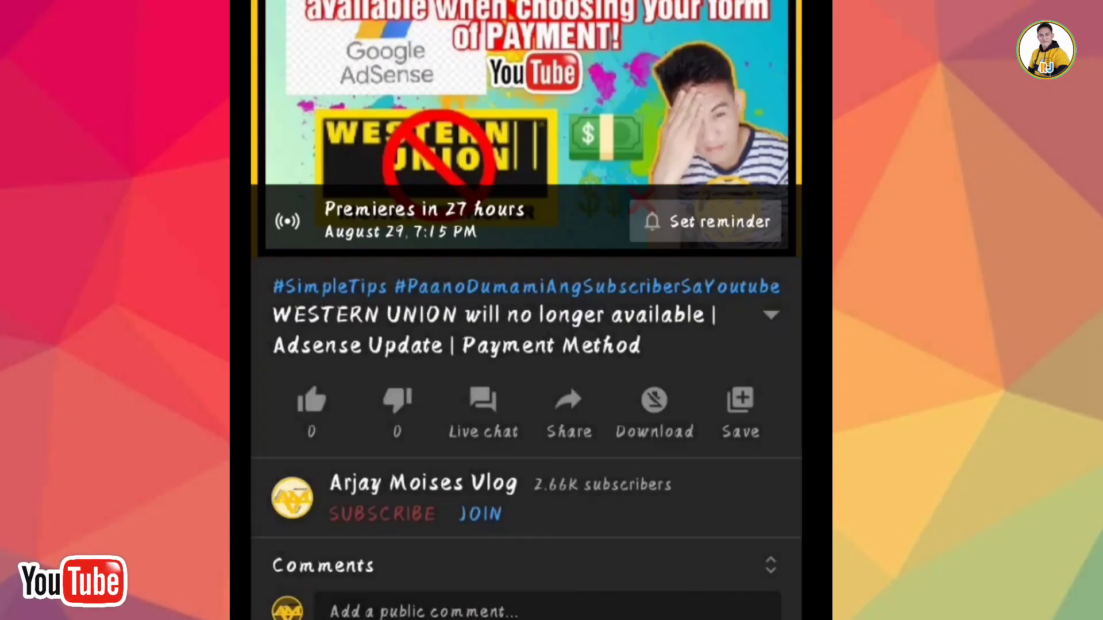
{"action": "left_click", "coordinate": [551, 409]}
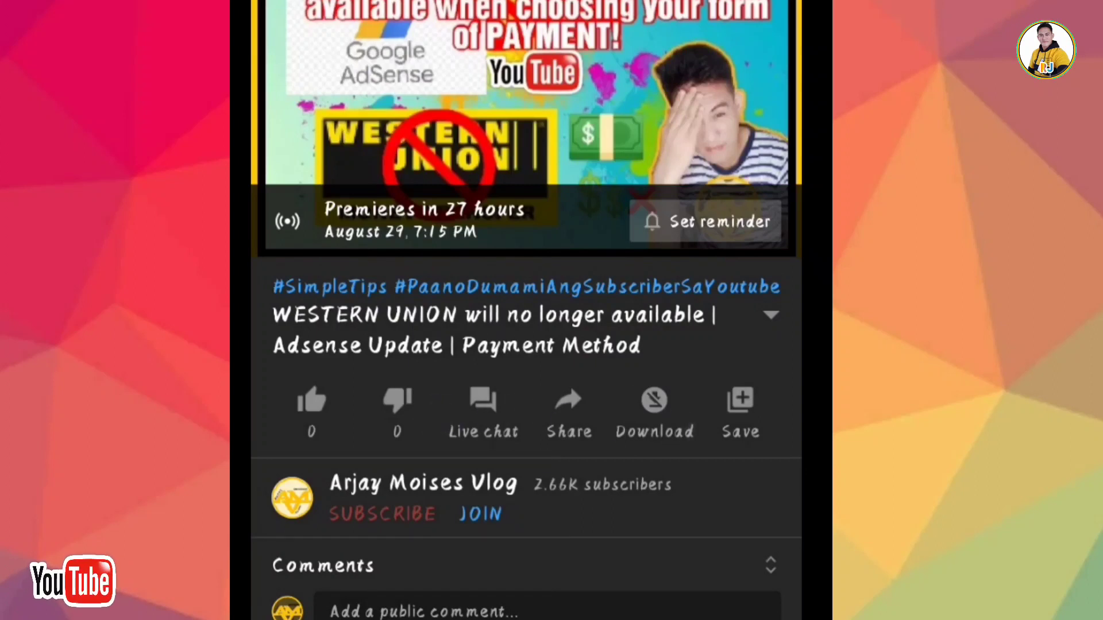
{"action": "left_click", "coordinate": [483, 401]}
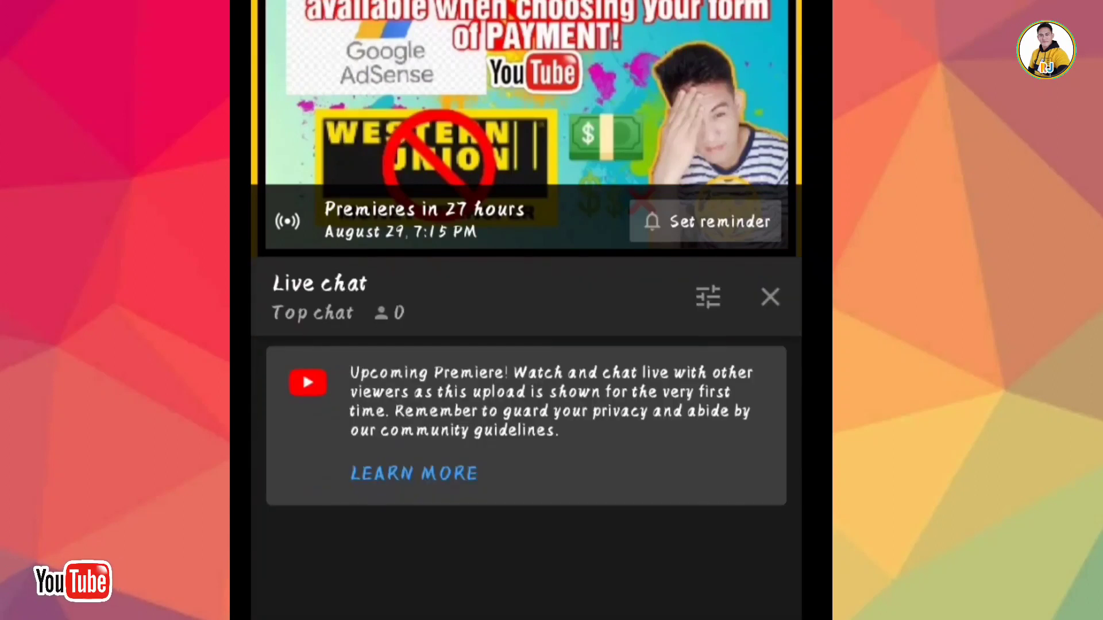